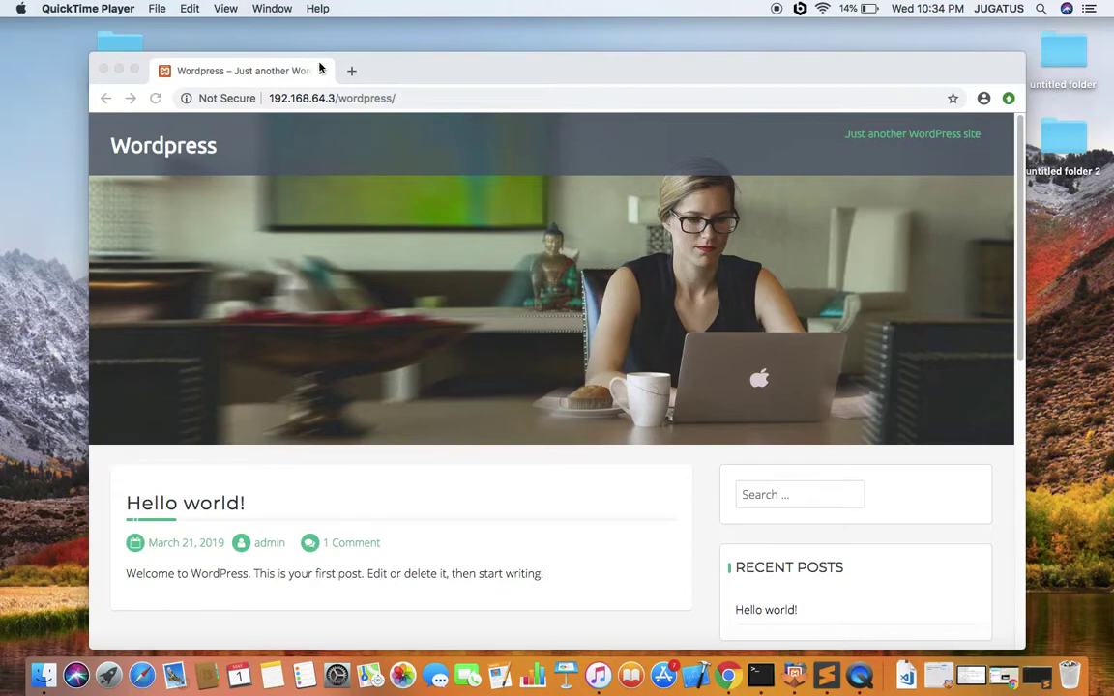
# Append wp-admin to the site URL to reach the WordPress login page
pyautogui.click(438, 101)
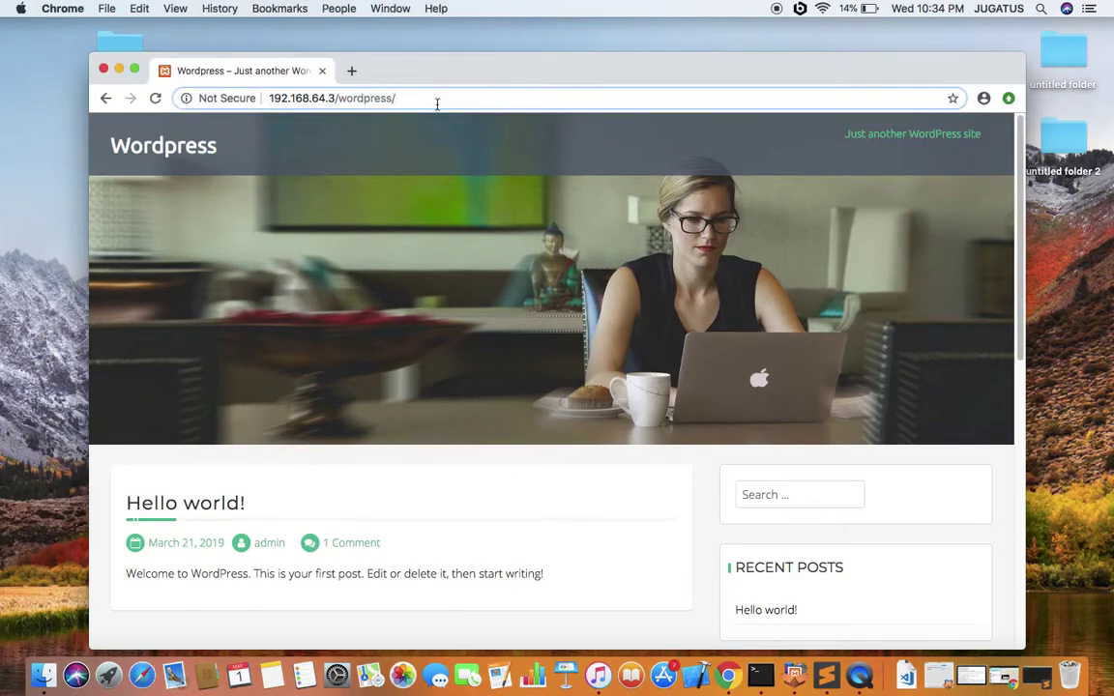
pyautogui.write('wp-admin')
pyautogui.press('Return')
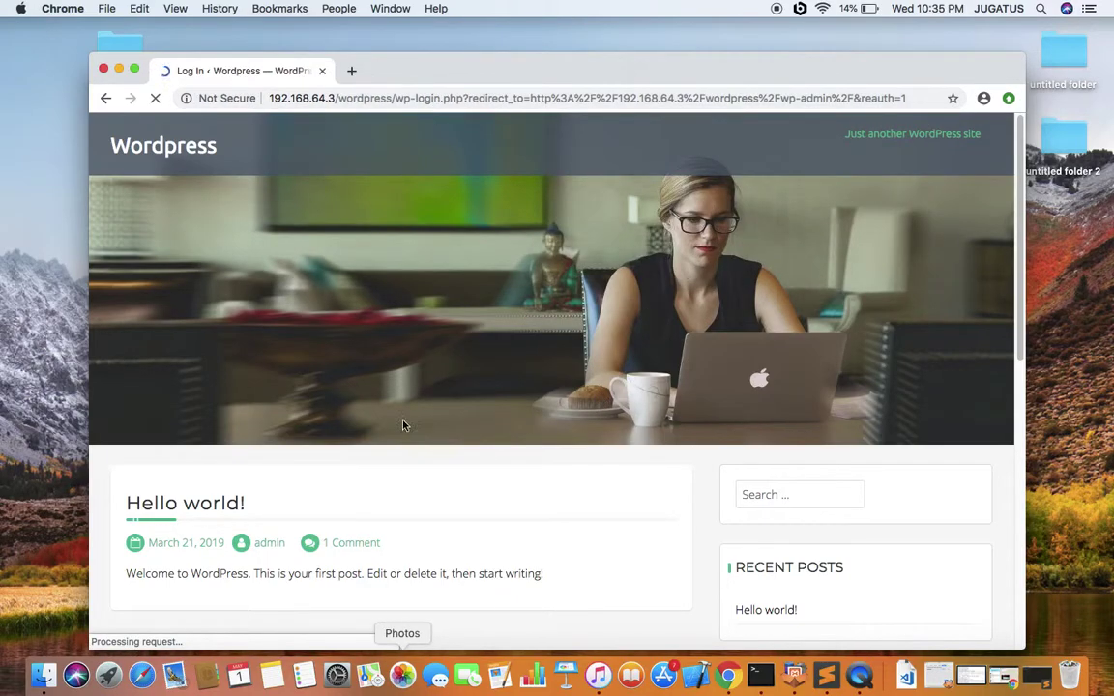
# Maximize the browser and log in as admin using the saved password
pyautogui.click(136, 69)
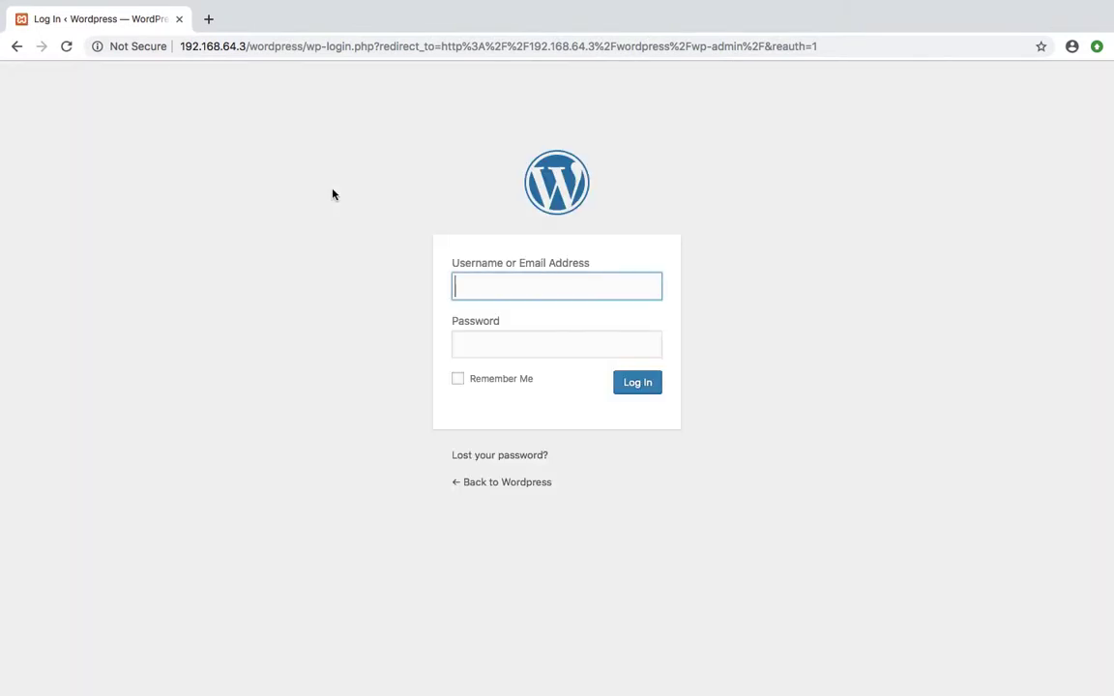
pyautogui.write('admin')
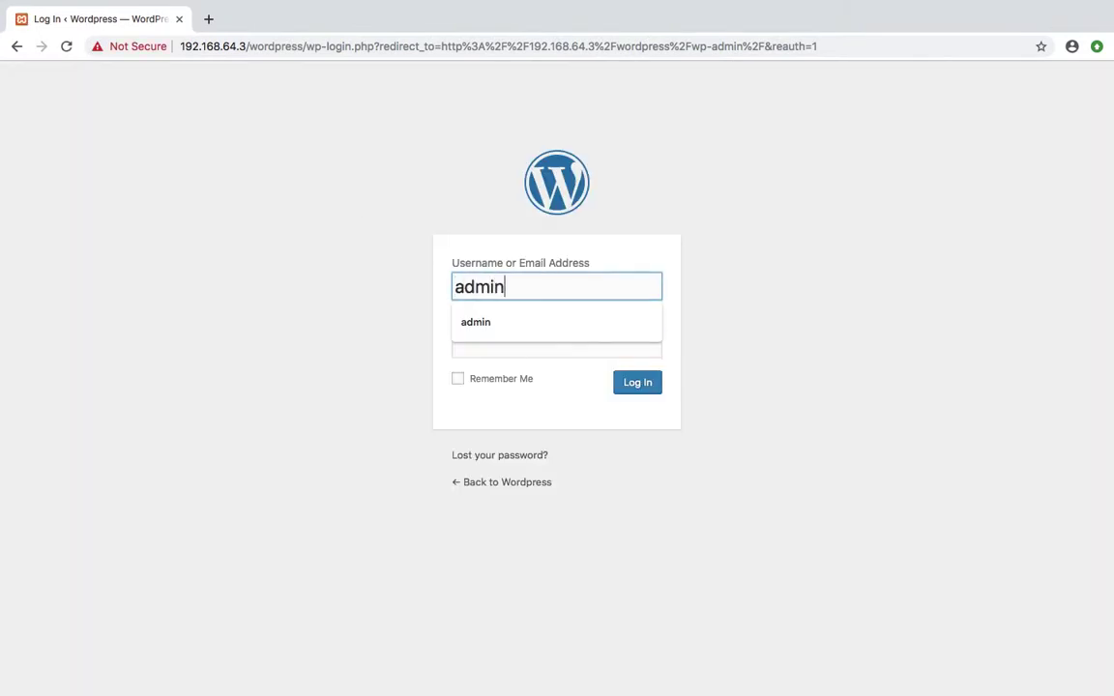
pyautogui.press('Tab')
pyautogui.press('super+v')
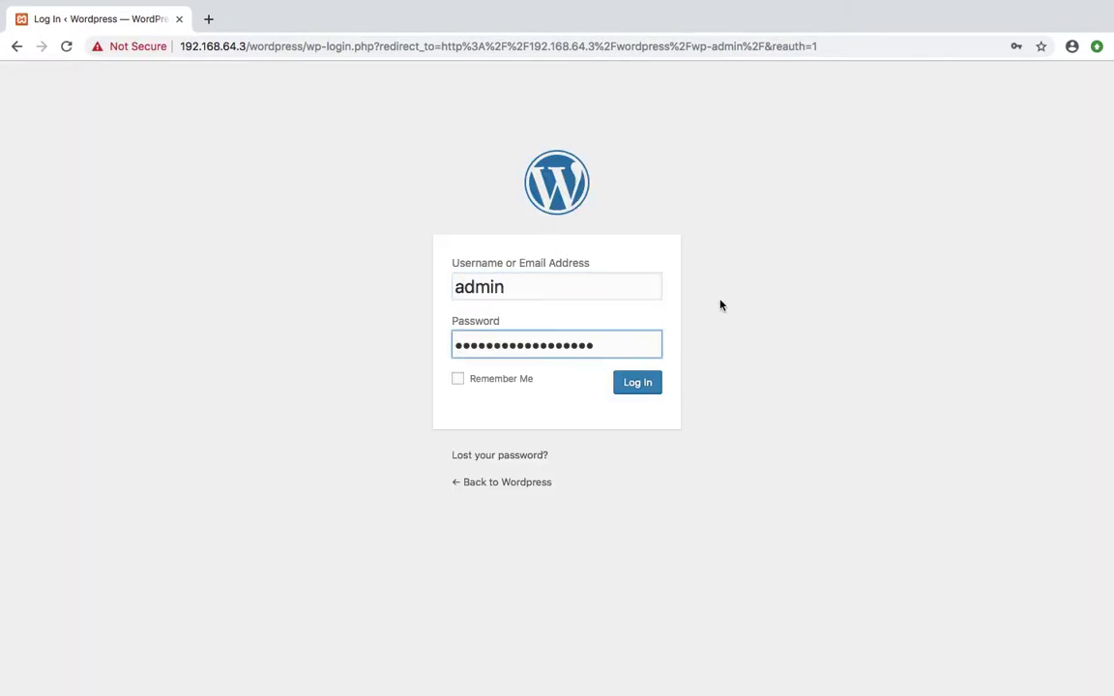
pyautogui.click(635, 390)
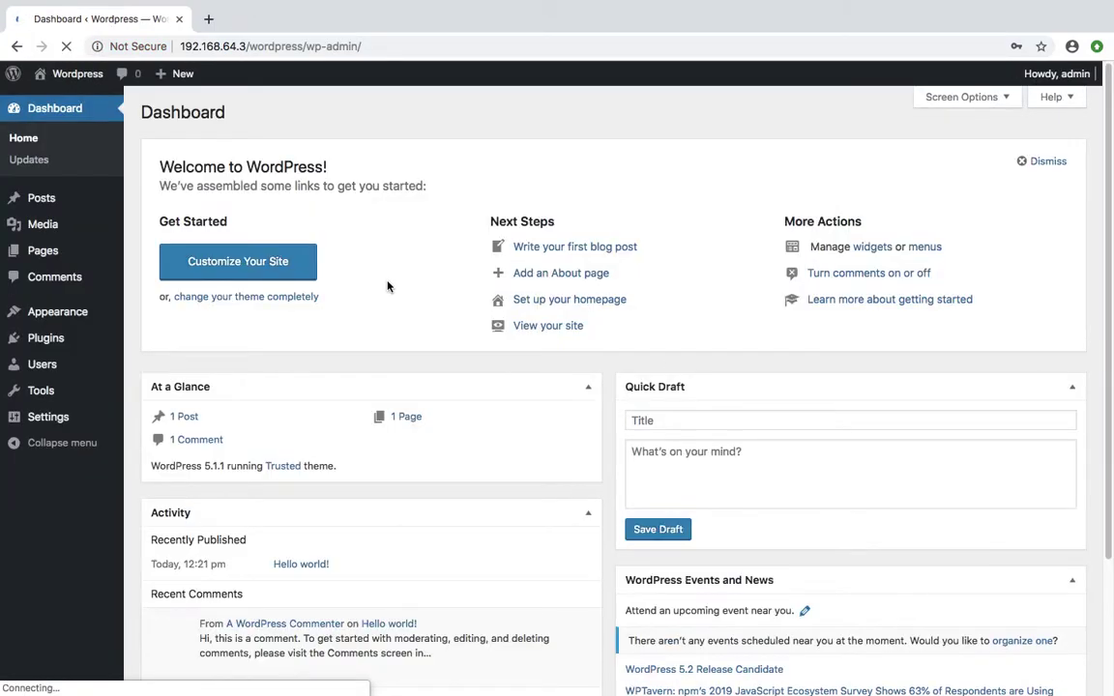
# Open the live site in a new tab via Visit Site
pyautogui.moveTo(58, 73)
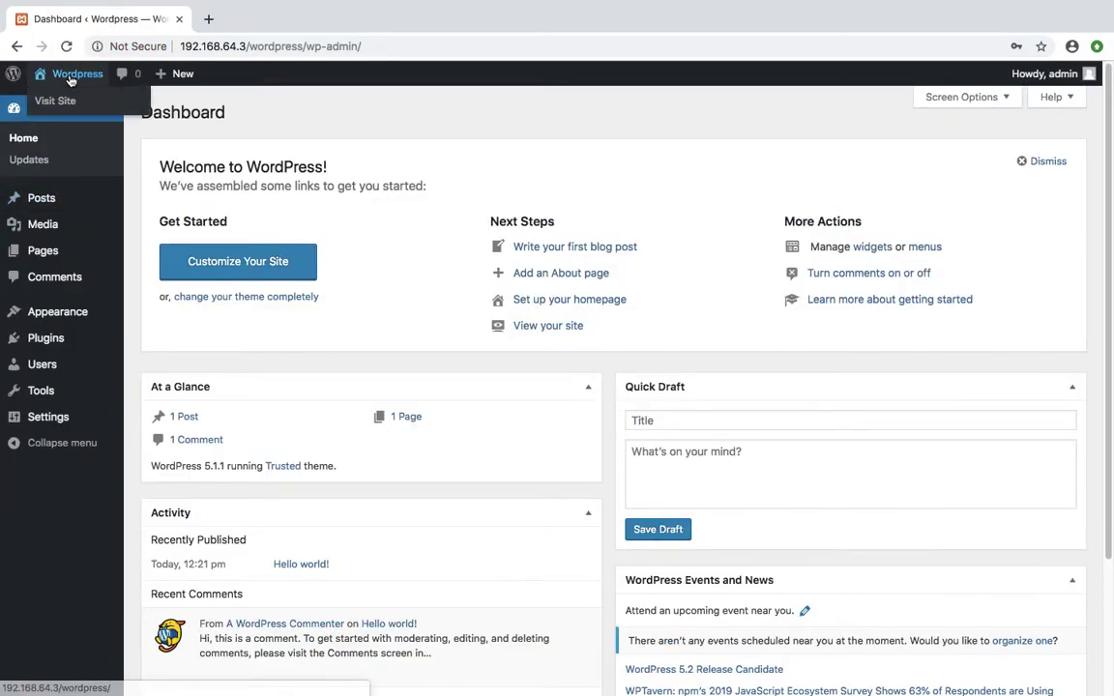
pyautogui.keyDown('super'); pyautogui.click(57, 99); pyautogui.keyUp('super')
pyautogui.click(219, 19)
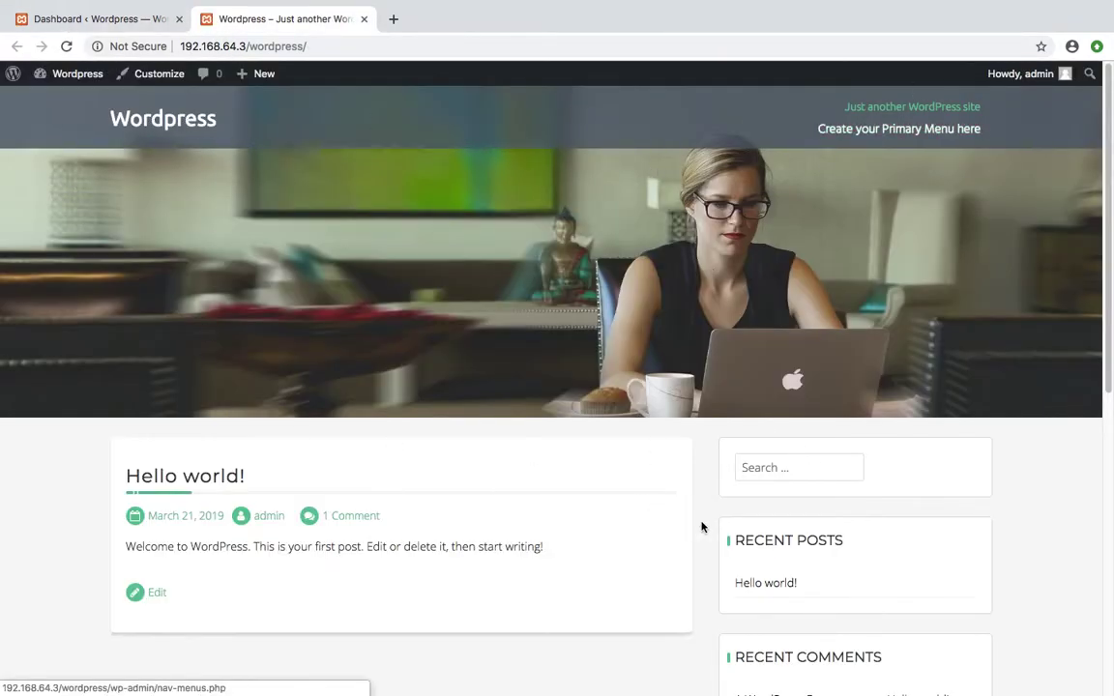
# From the Dashboard, glance at the Customizer and the theme list, returning each time
pyautogui.click(80, 29)
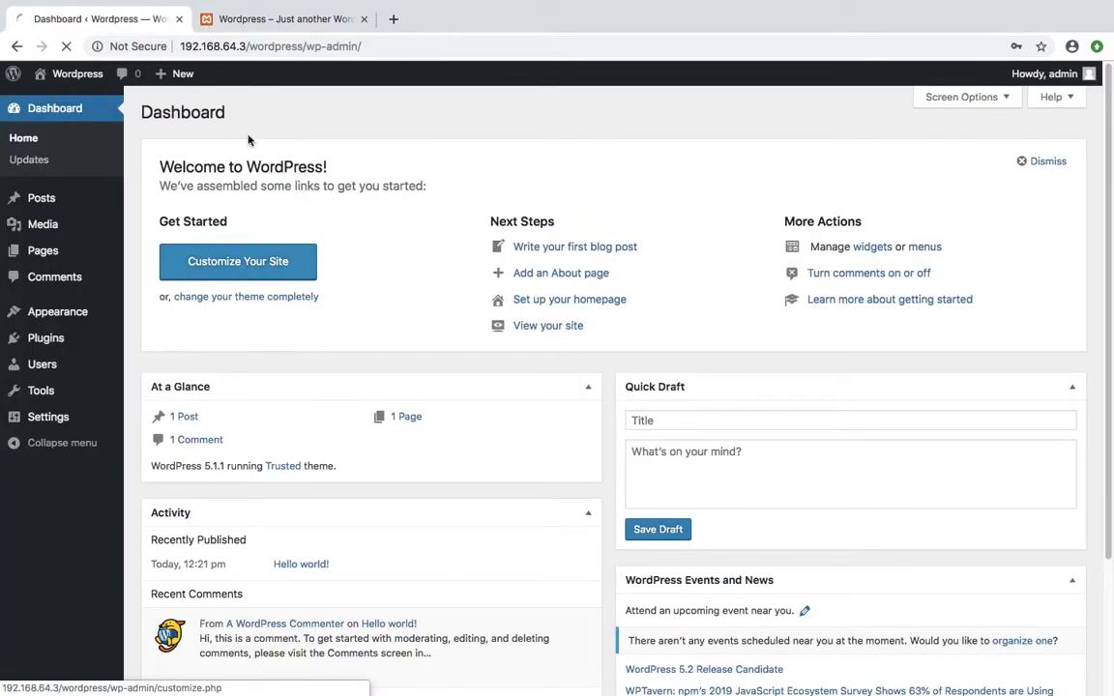
pyautogui.click(251, 267)
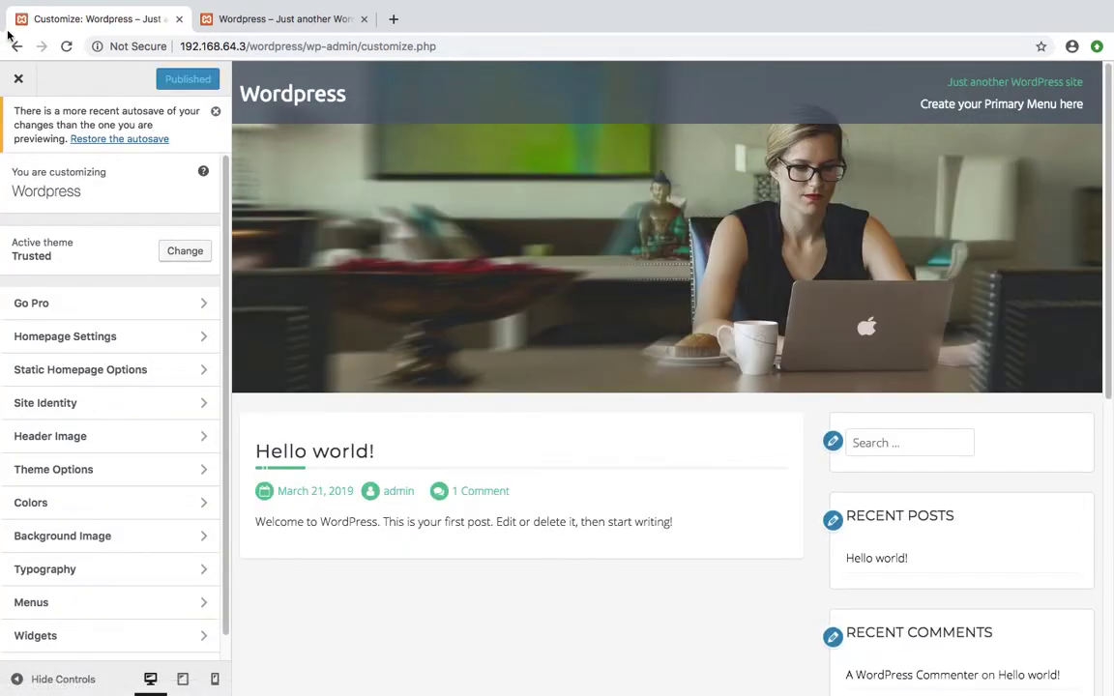
pyautogui.click(17, 46)
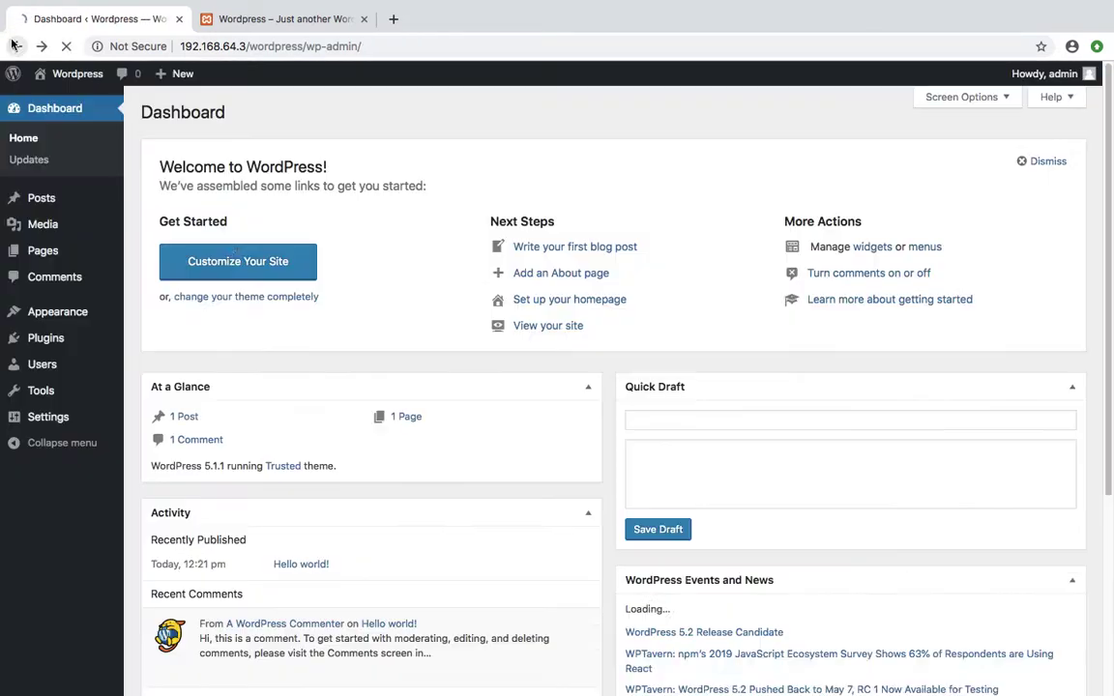
pyautogui.click(213, 303)
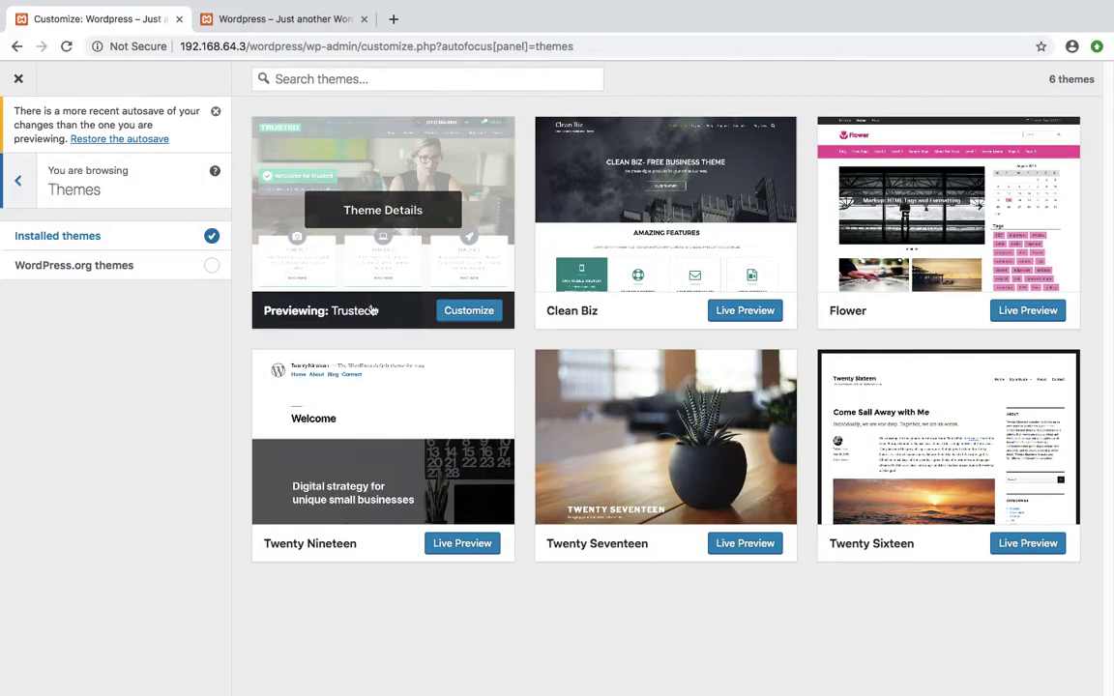
pyautogui.click(14, 46)
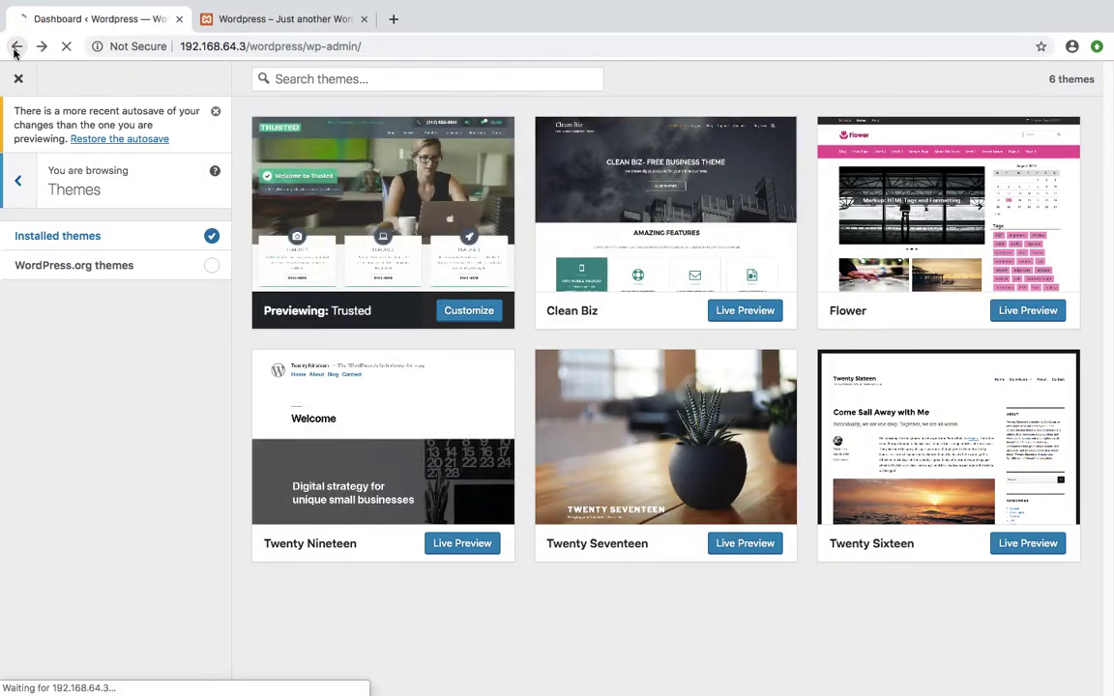
pyautogui.moveTo(43, 321)
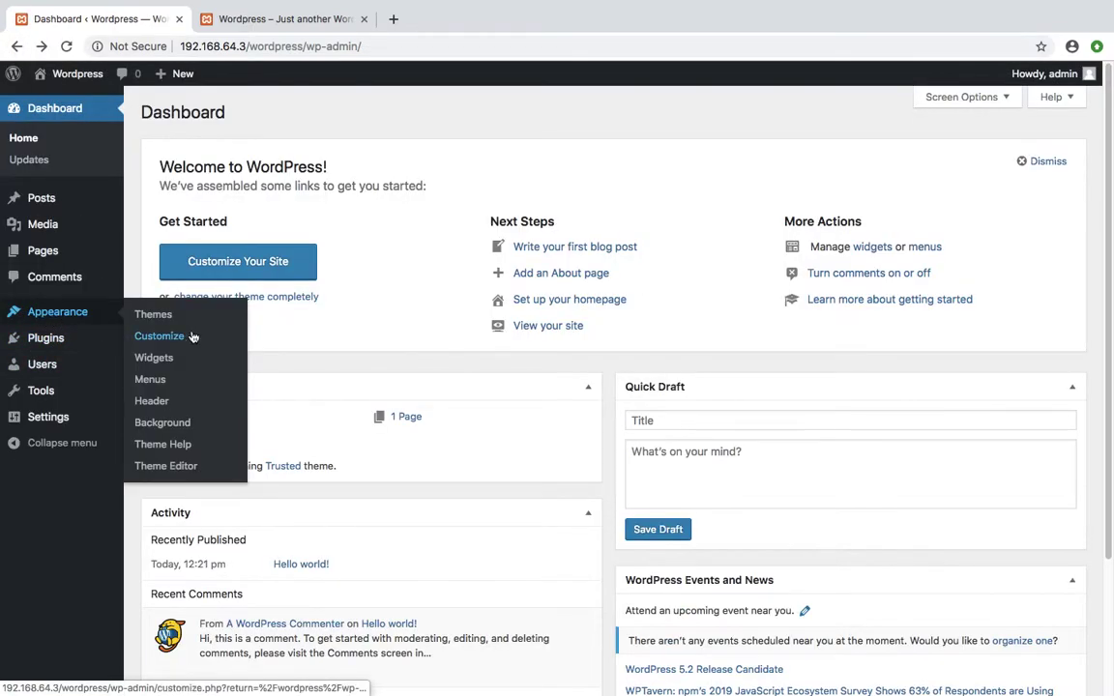
# Open Appearance > Customize, inspect the Blog Sidebar Search widget, then return to the main panel
pyautogui.click(154, 339)
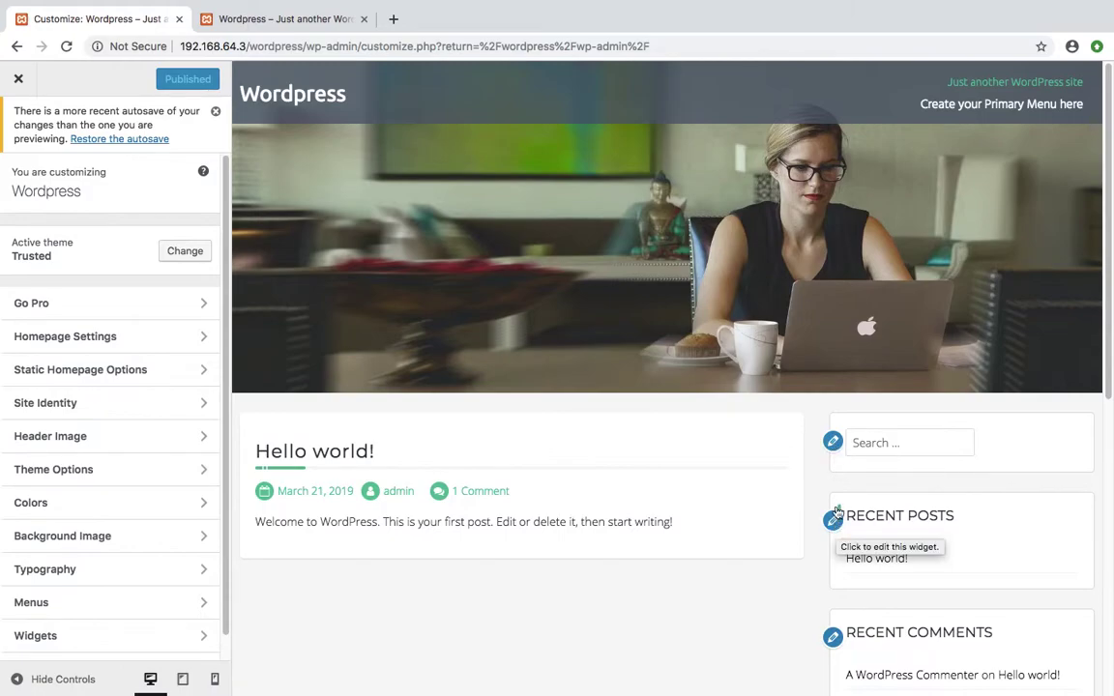
pyautogui.scroll(-3, 802, 488)
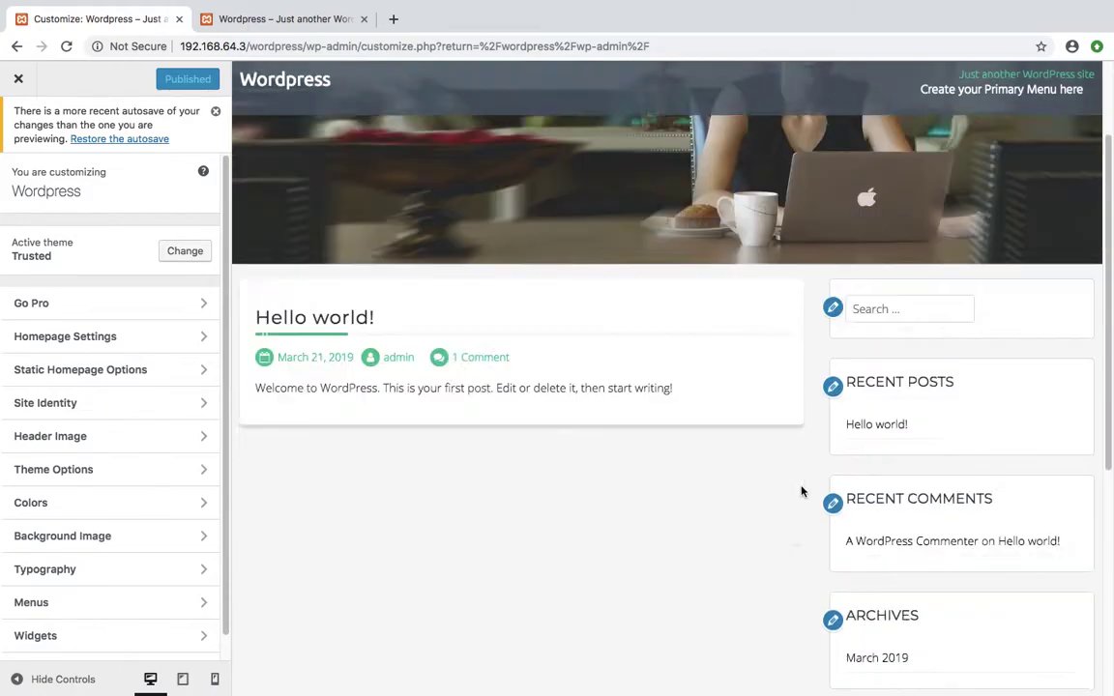
pyautogui.scroll(1, 846, 481)
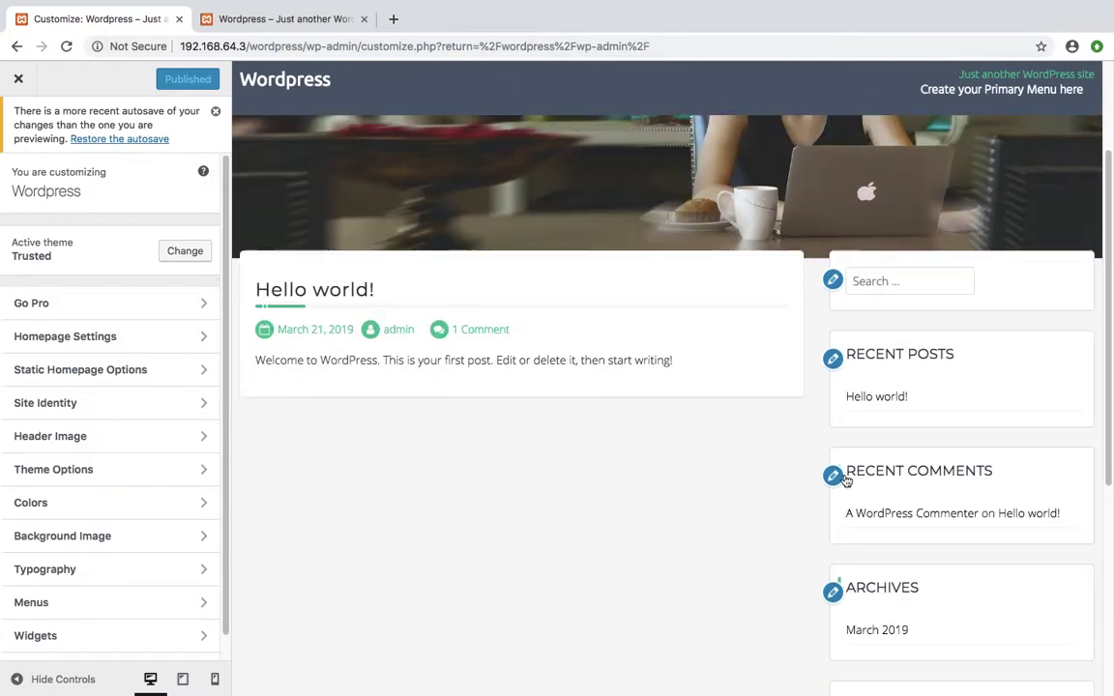
pyautogui.click(832, 282)
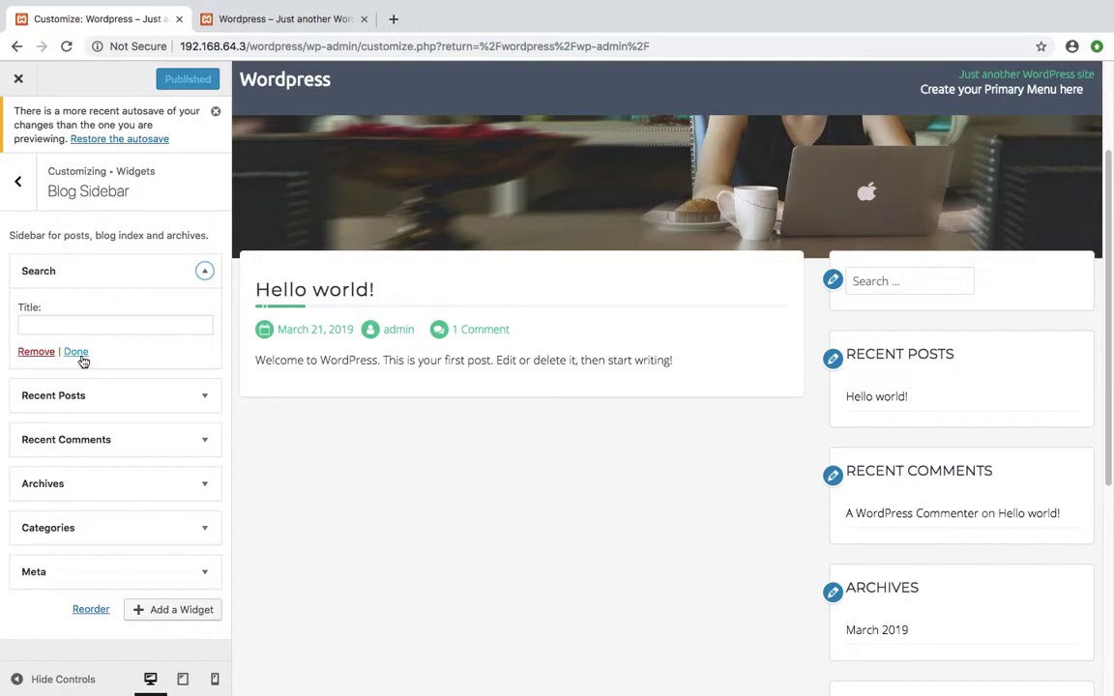
pyautogui.click(19, 181)
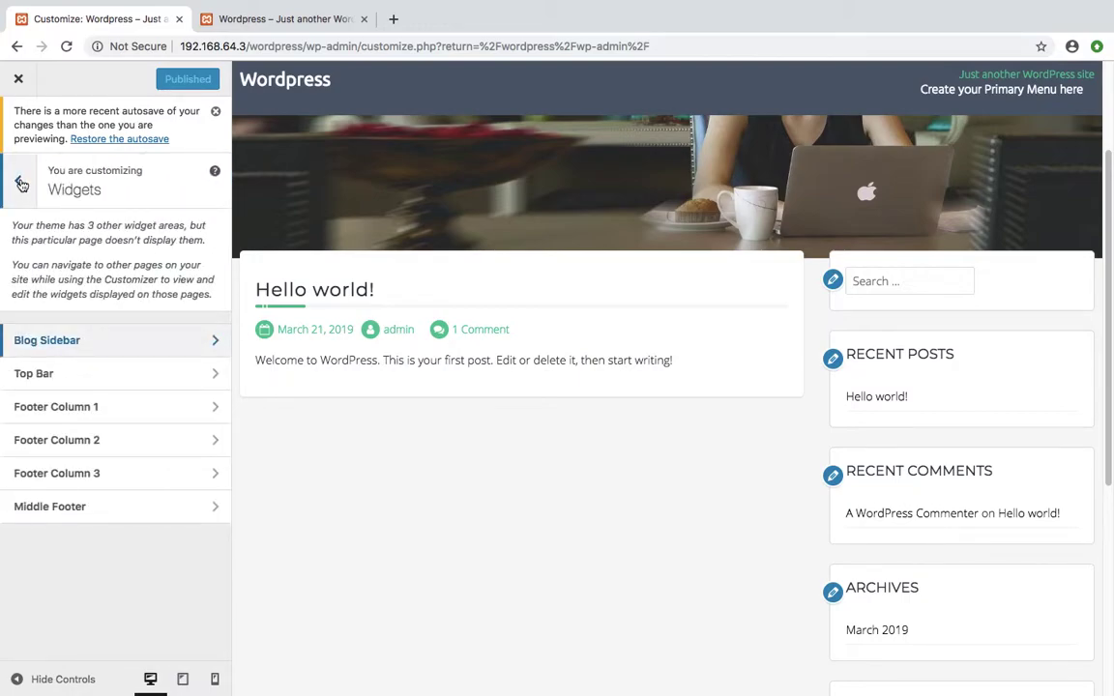
pyautogui.click(19, 182)
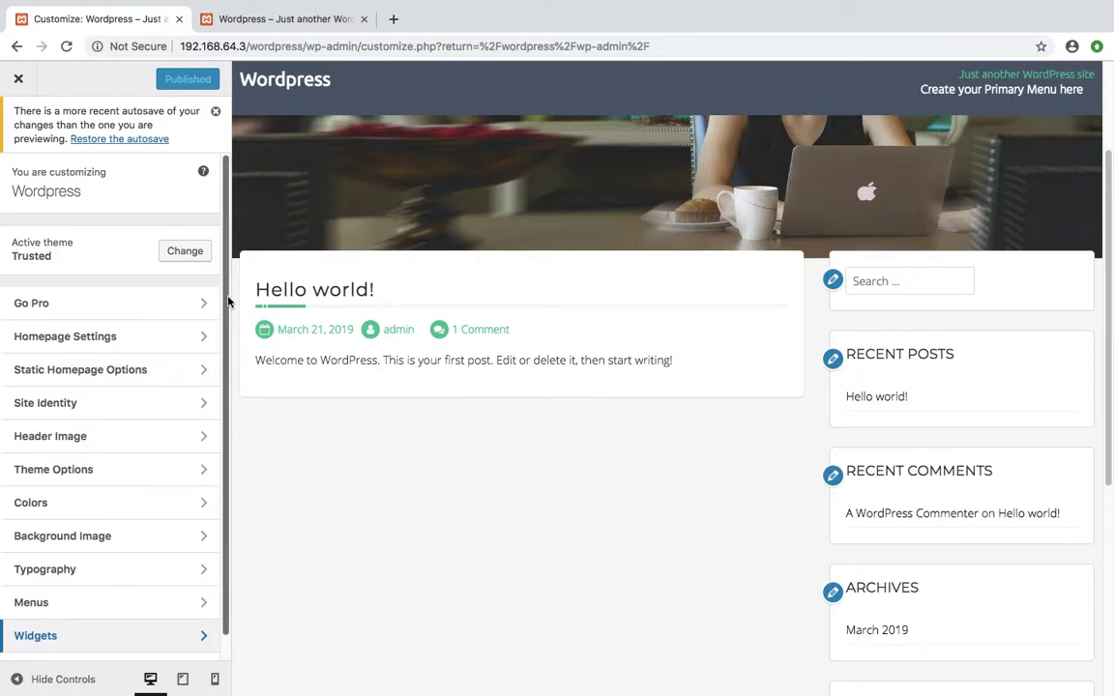
# Explore static-page homepage options, then leave the homepage showing the latest posts
pyautogui.click(90, 339)
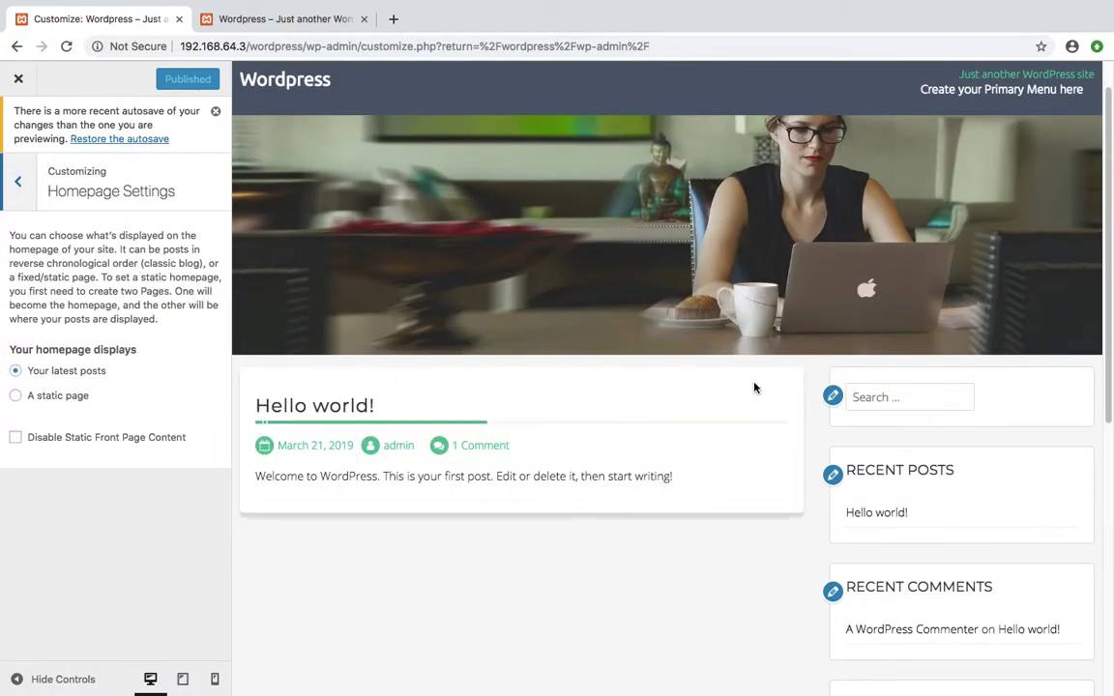
pyautogui.click(13, 396)
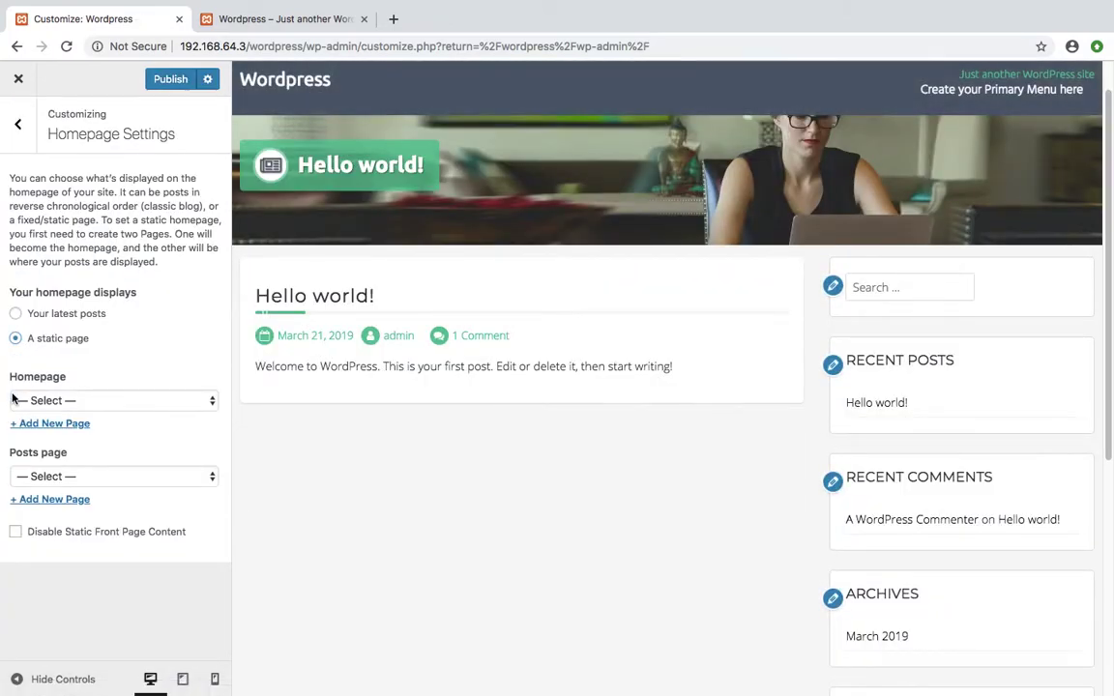
pyautogui.click(121, 401)
pyautogui.click(94, 400)
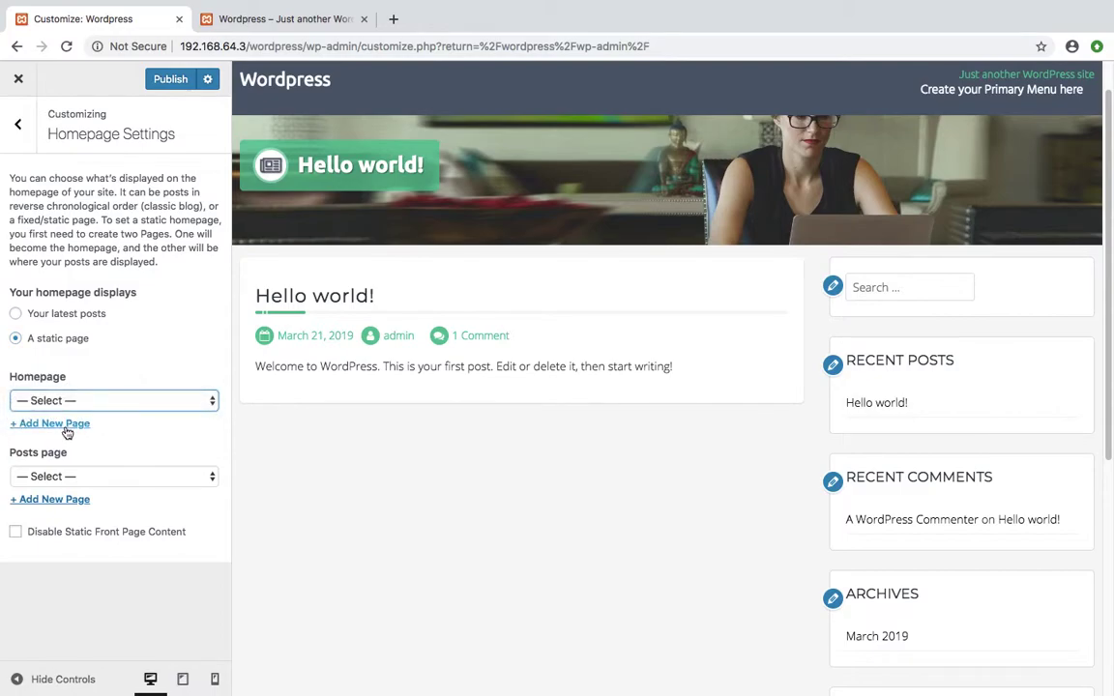
pyautogui.click(63, 478)
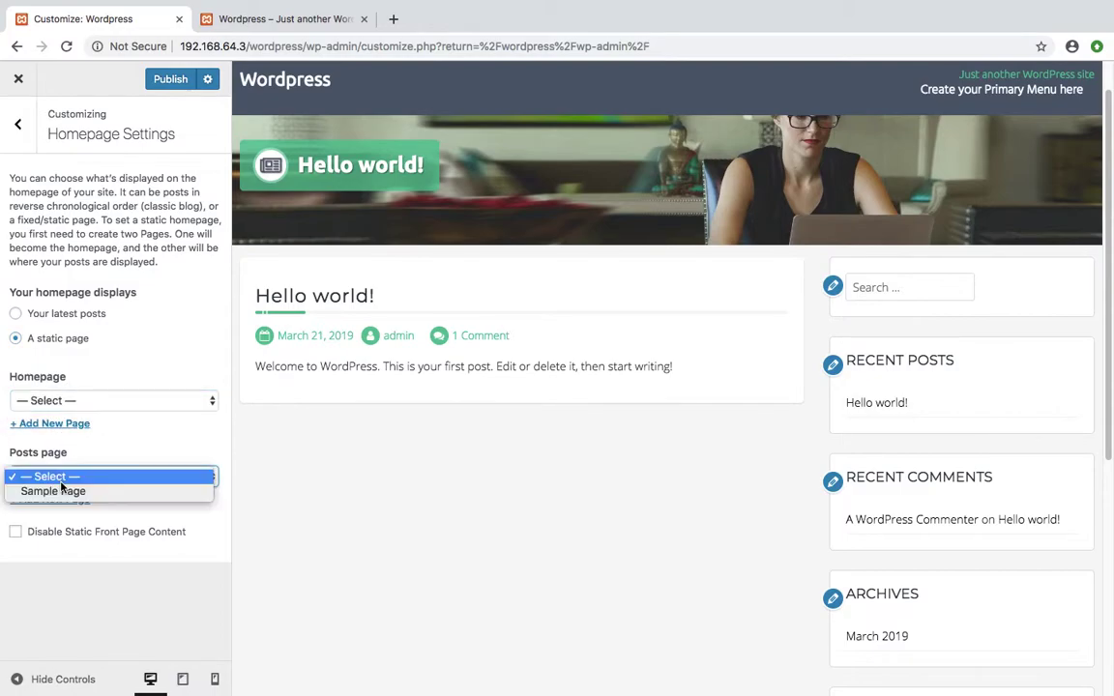
pyautogui.click(114, 446)
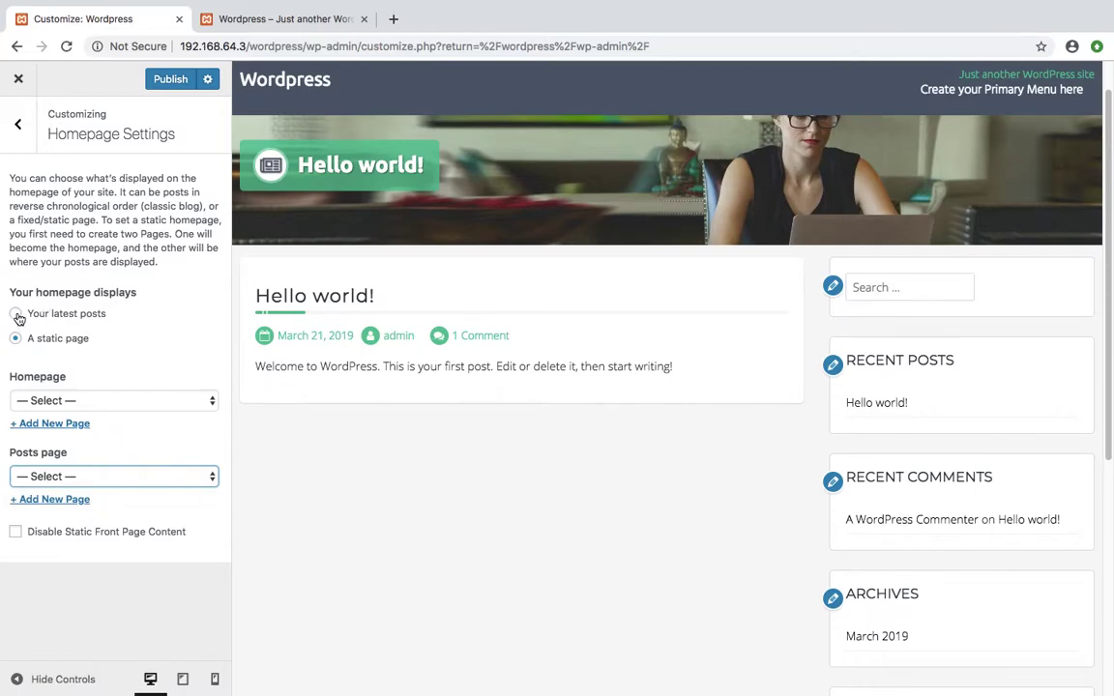
pyautogui.click(18, 315)
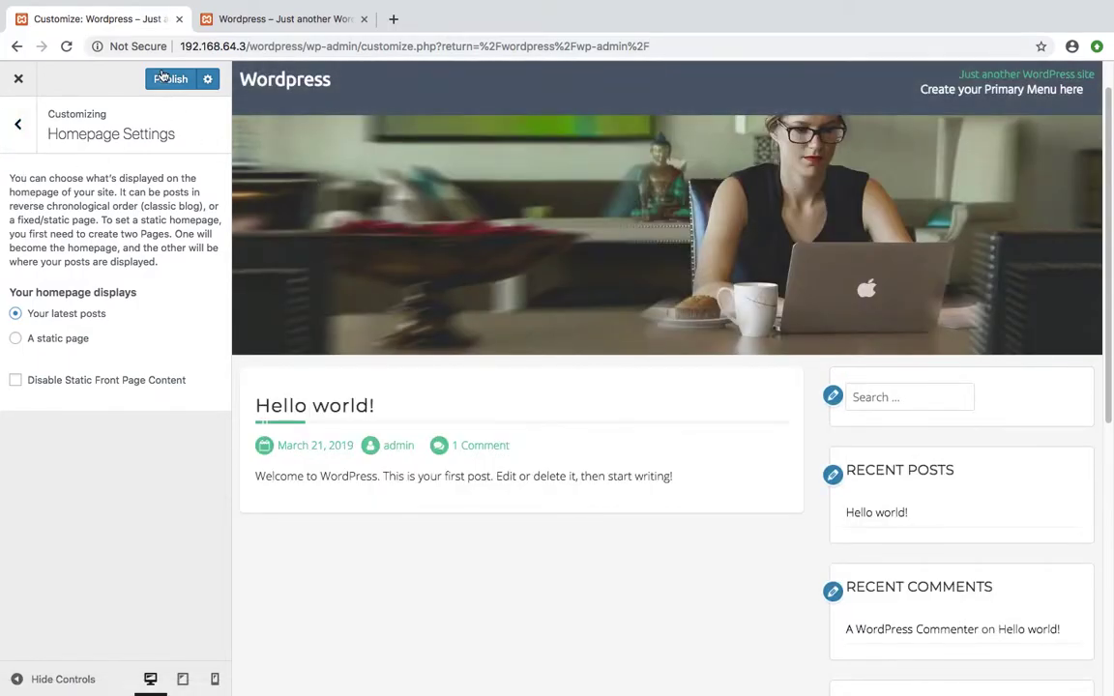
# Review the publish options, keeping Publish immediately, and return to the main sections
pyautogui.click(209, 81)
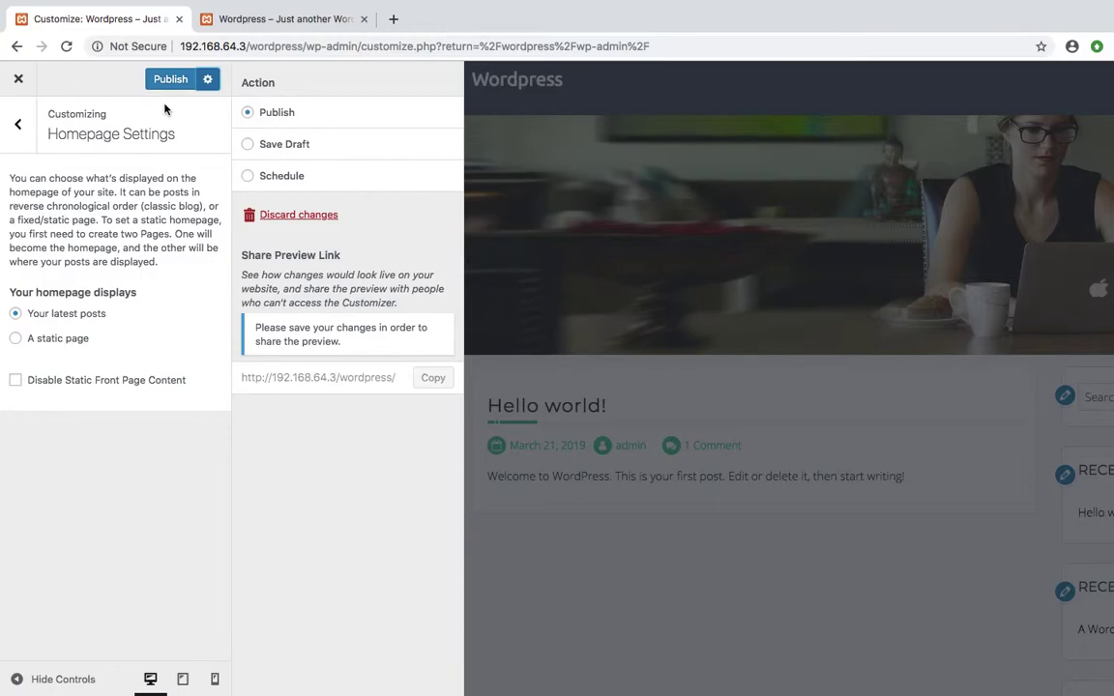
pyautogui.click(248, 175)
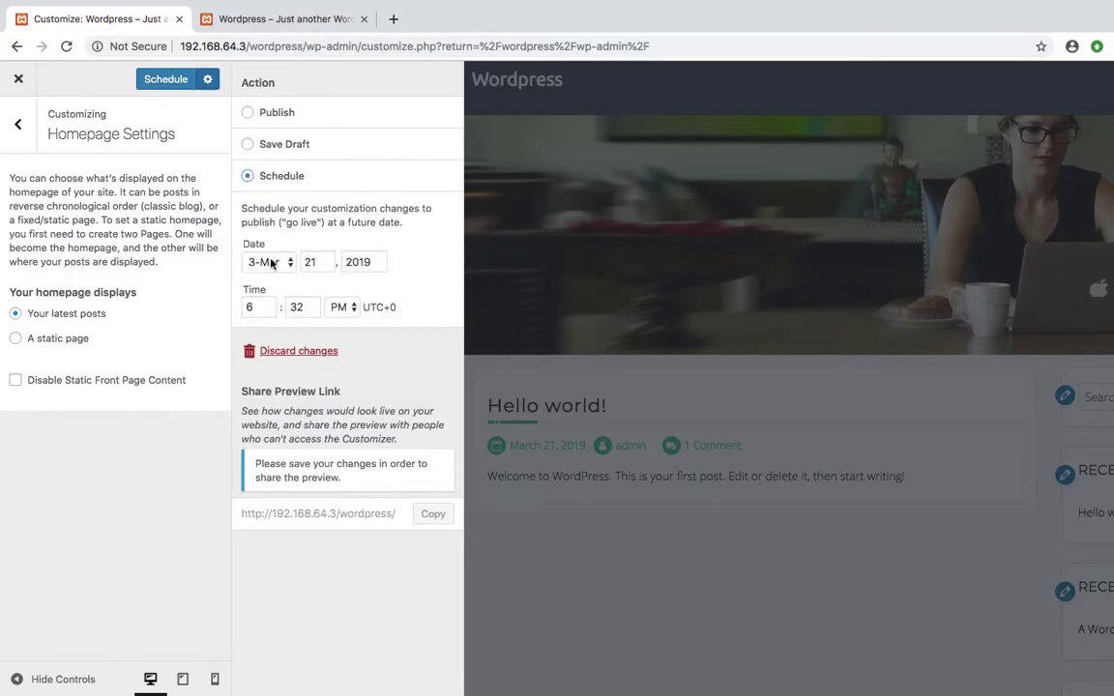
pyautogui.click(248, 113)
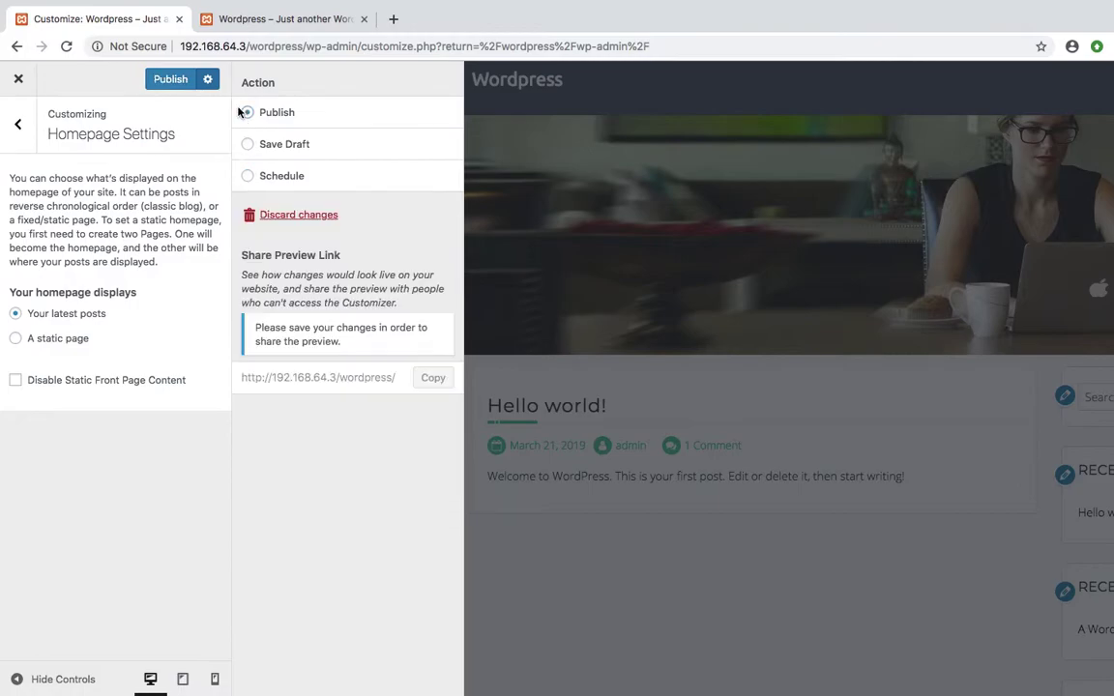
pyautogui.click(207, 80)
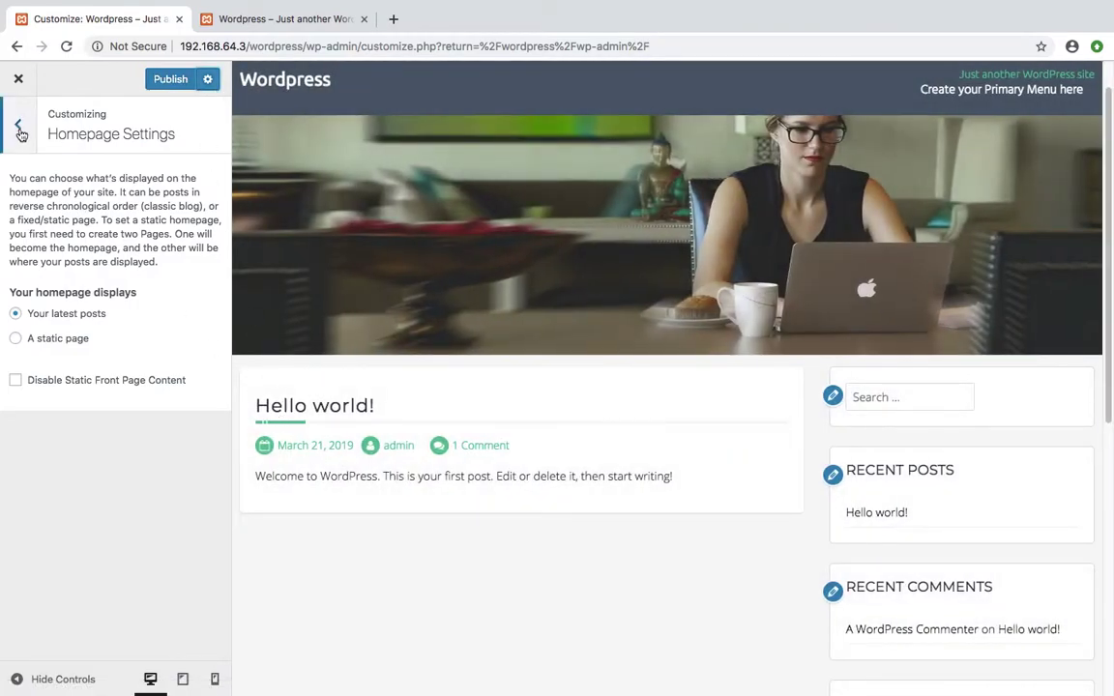
pyautogui.click(19, 129)
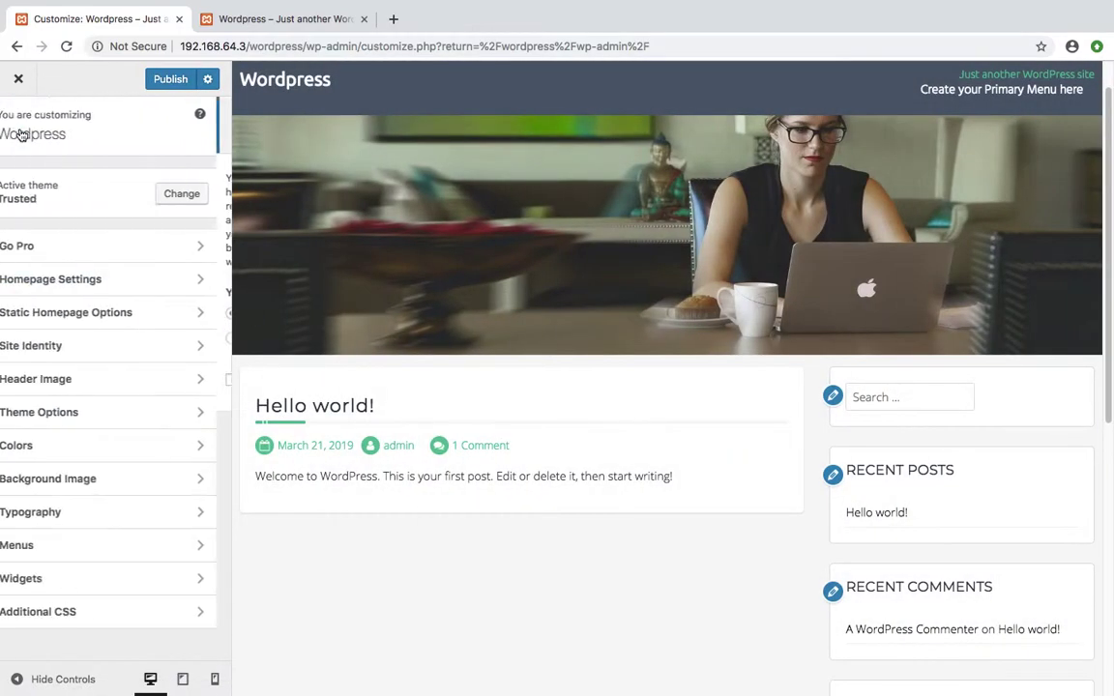
# Open Site Identity and replace the site title with 'Textiles'
pyautogui.click(86, 323)
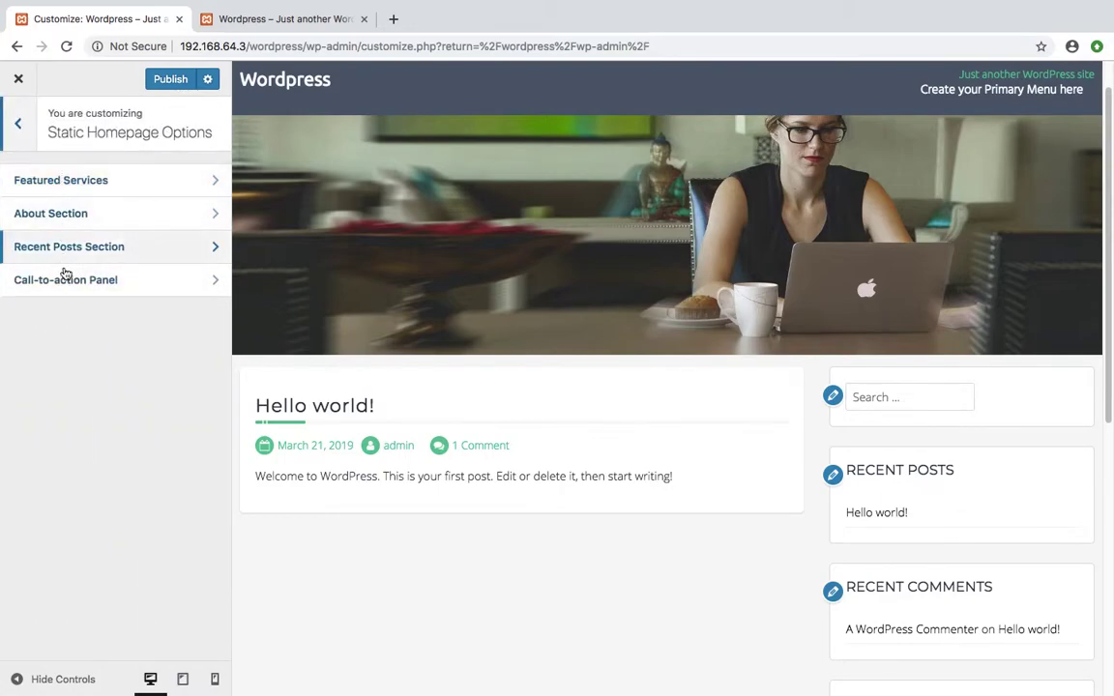
pyautogui.click(25, 132)
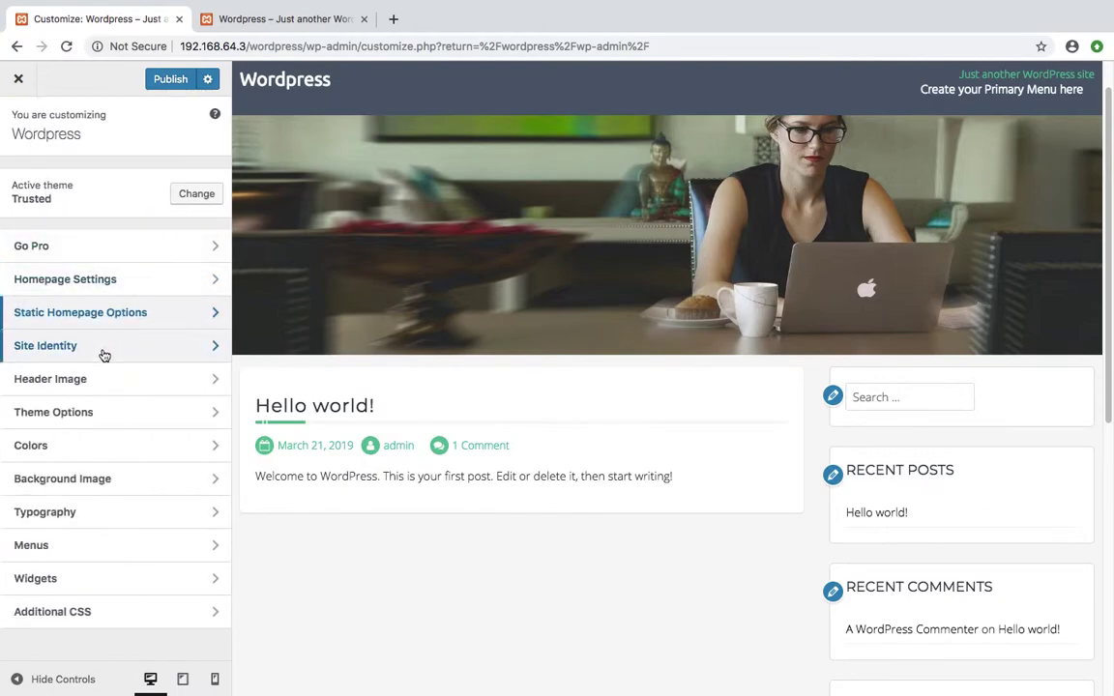
pyautogui.click(102, 349)
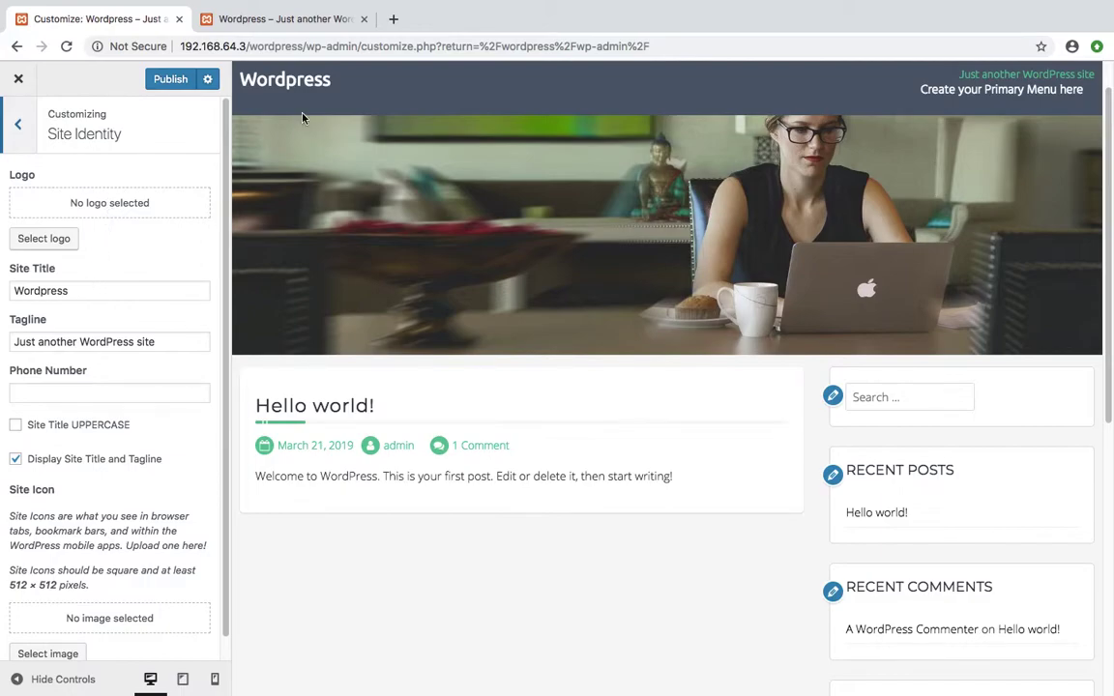
pyautogui.moveTo(87, 291); pyautogui.dragTo(2, 280)
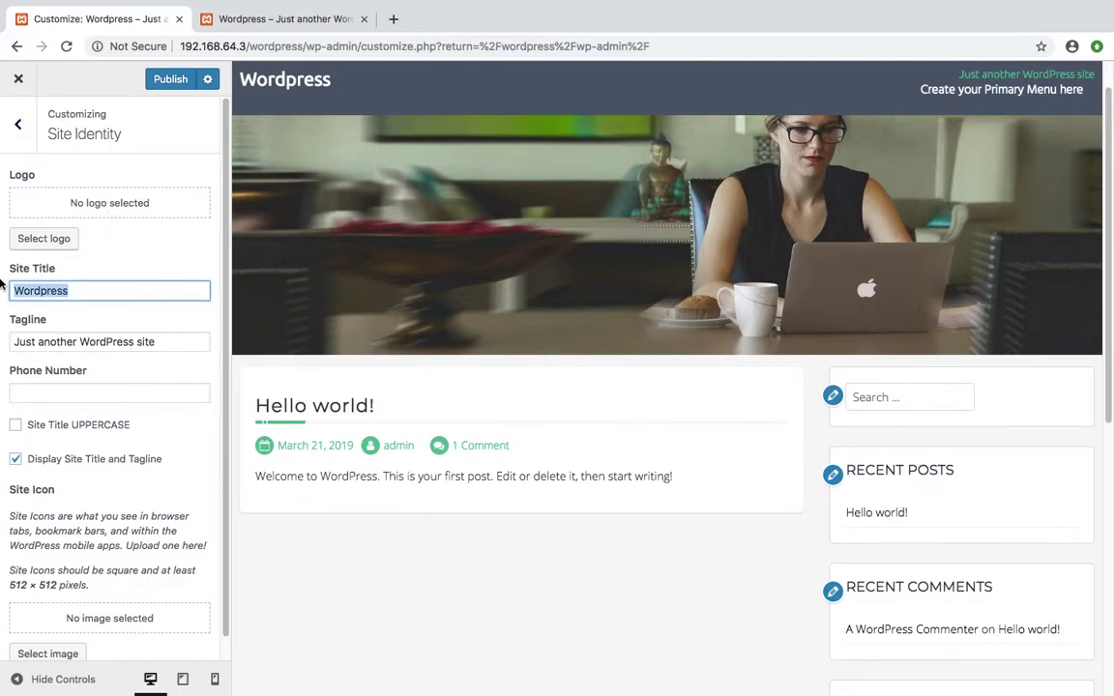
pyautogui.write('Tex')
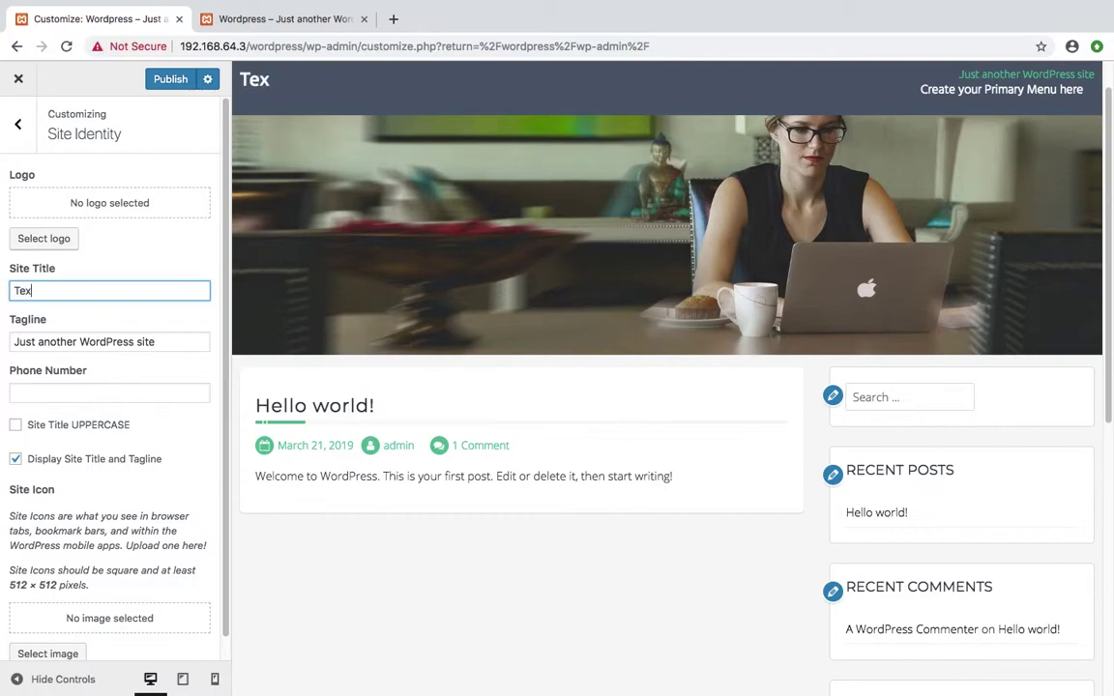
pyautogui.write('tiles')
# Replace the tagline with 'Mens and Kids'
pyautogui.moveTo(169, 341); pyautogui.dragTo(5, 324)
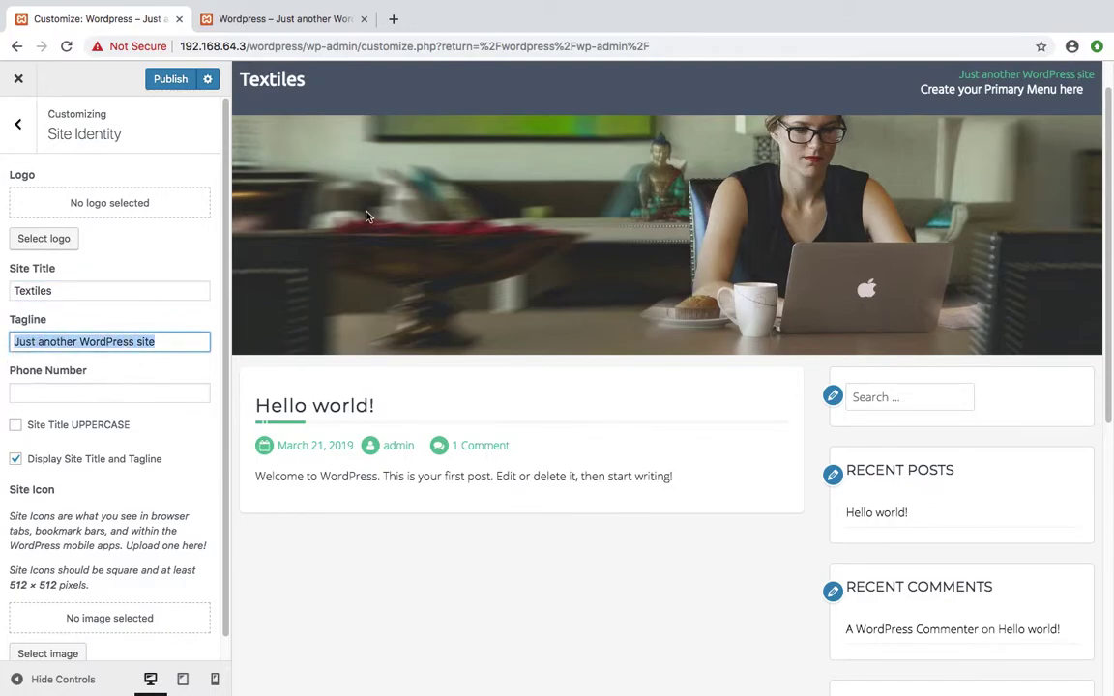
pyautogui.write('Mens')
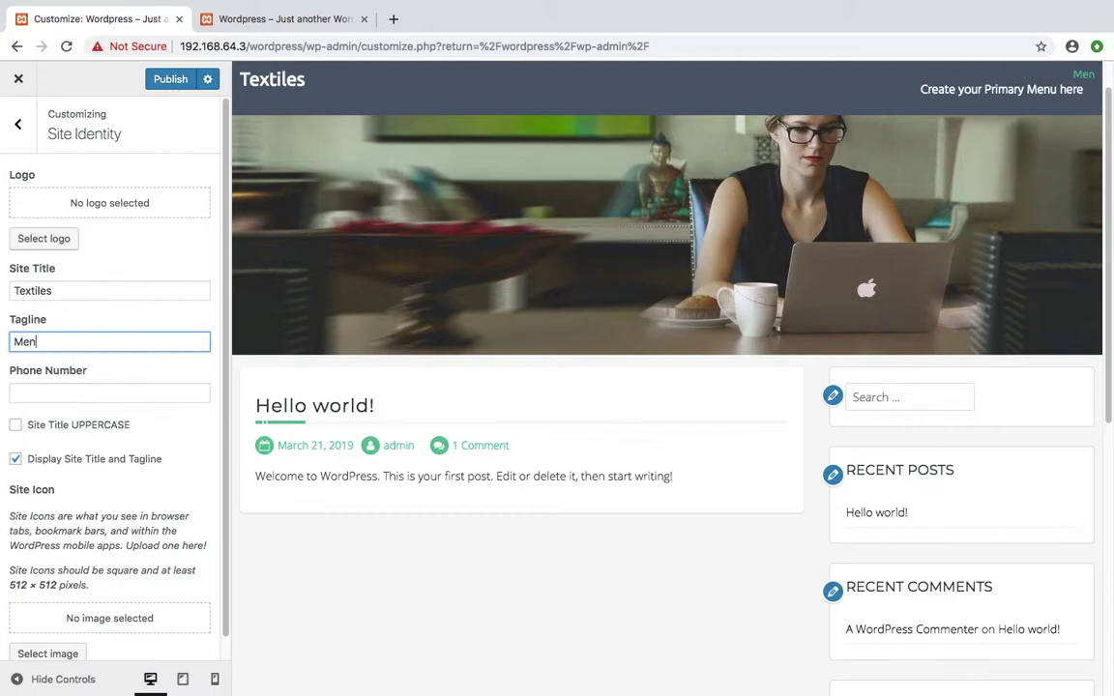
pyautogui.write('nd Kids')
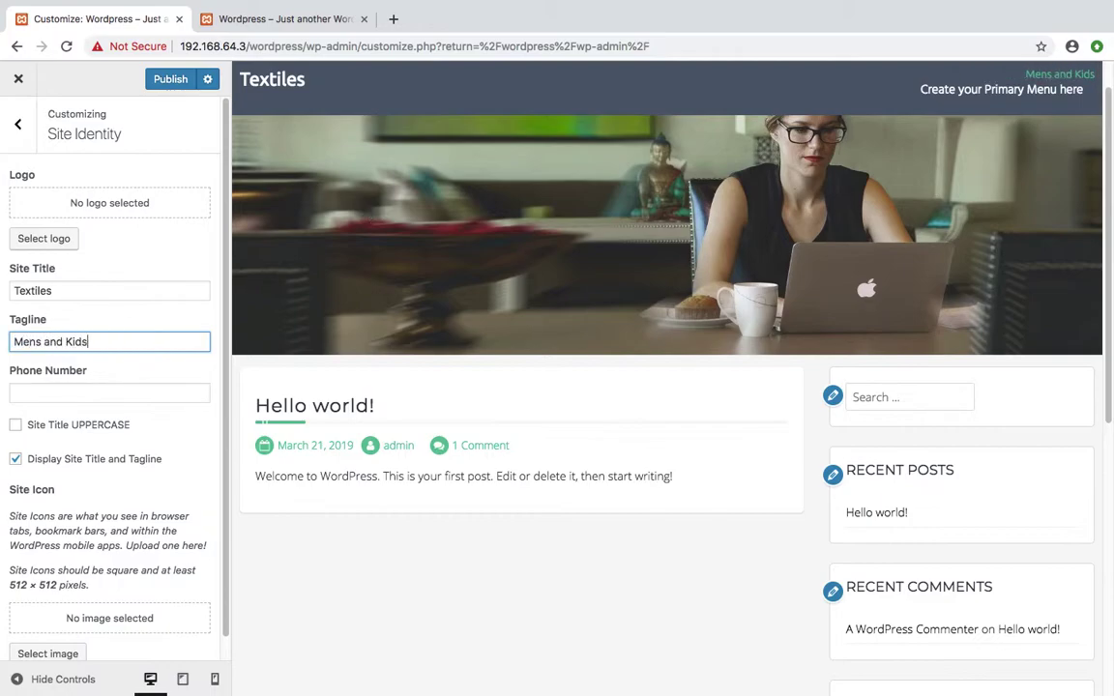
pyautogui.click(47, 397)
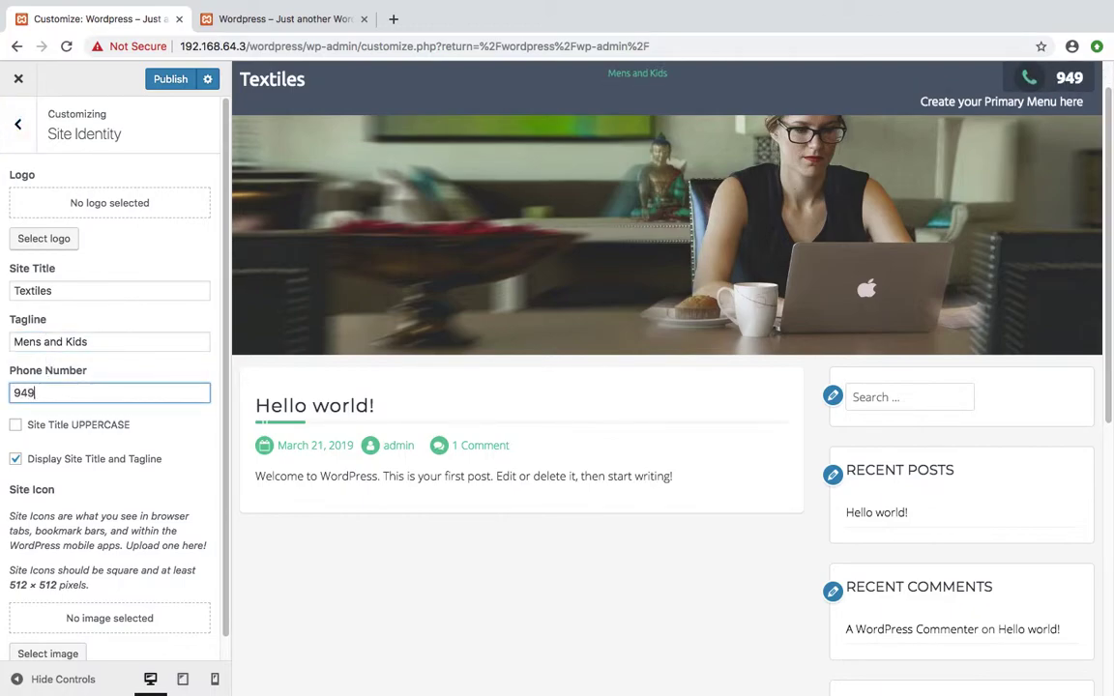
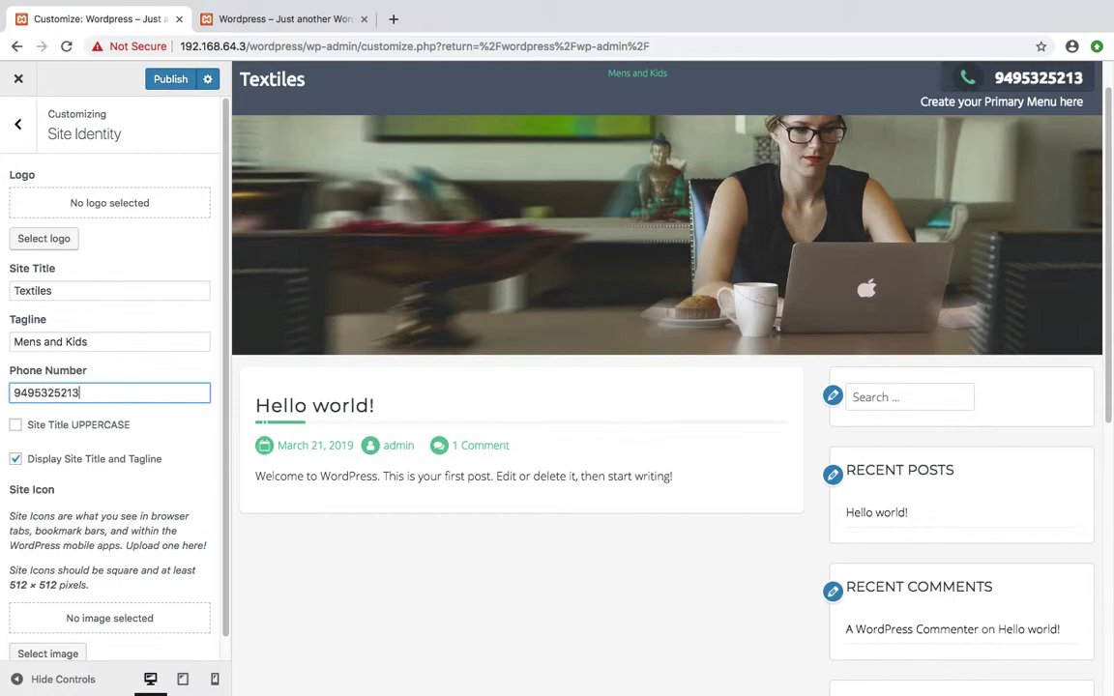
# Enter the site's phone number, leaving uppercase off and title/tagline display on
pyautogui.click(16, 427)
pyautogui.click(16, 426)
pyautogui.scroll(-1, 75, 464)
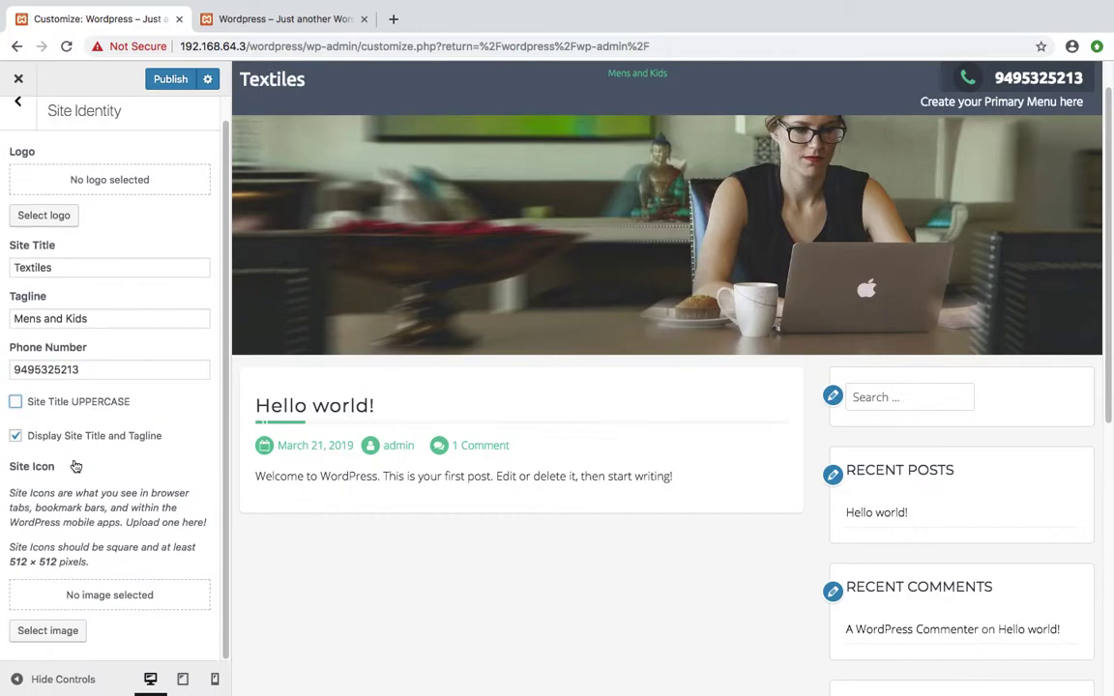
pyautogui.click(16, 436)
pyautogui.click(16, 436)
# Publish the site identity changes and reload the live site tab
pyautogui.click(172, 79)
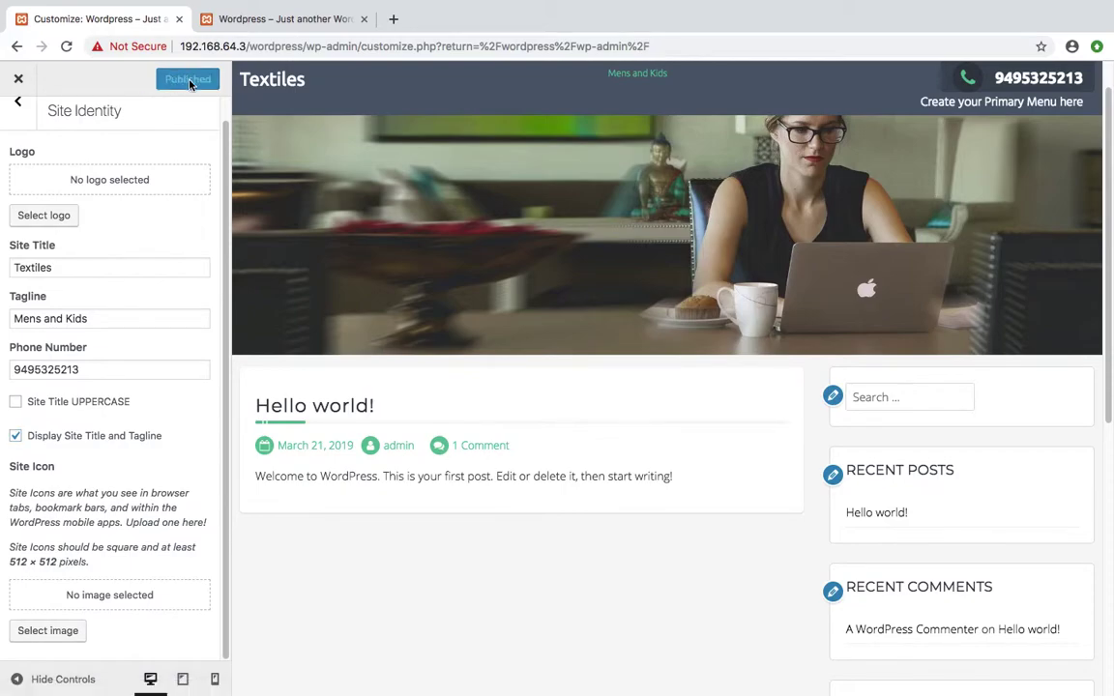
pyautogui.click(256, 19)
pyautogui.click(64, 47)
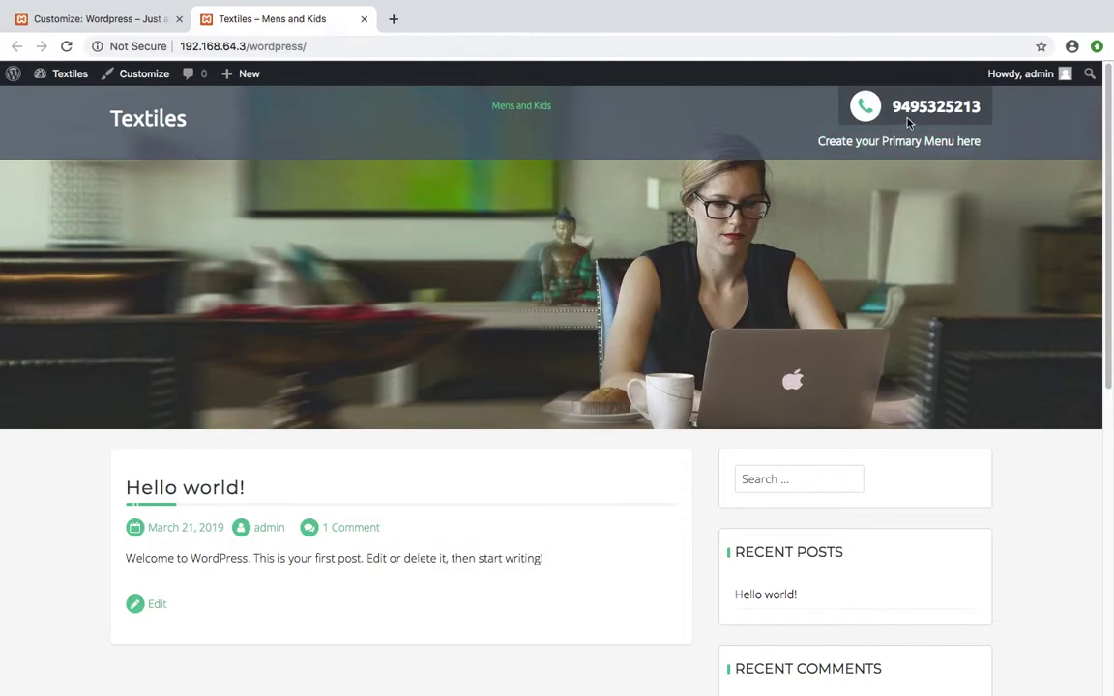
# Return to the Customizer tab and its main section list
pyautogui.click(32, 21)
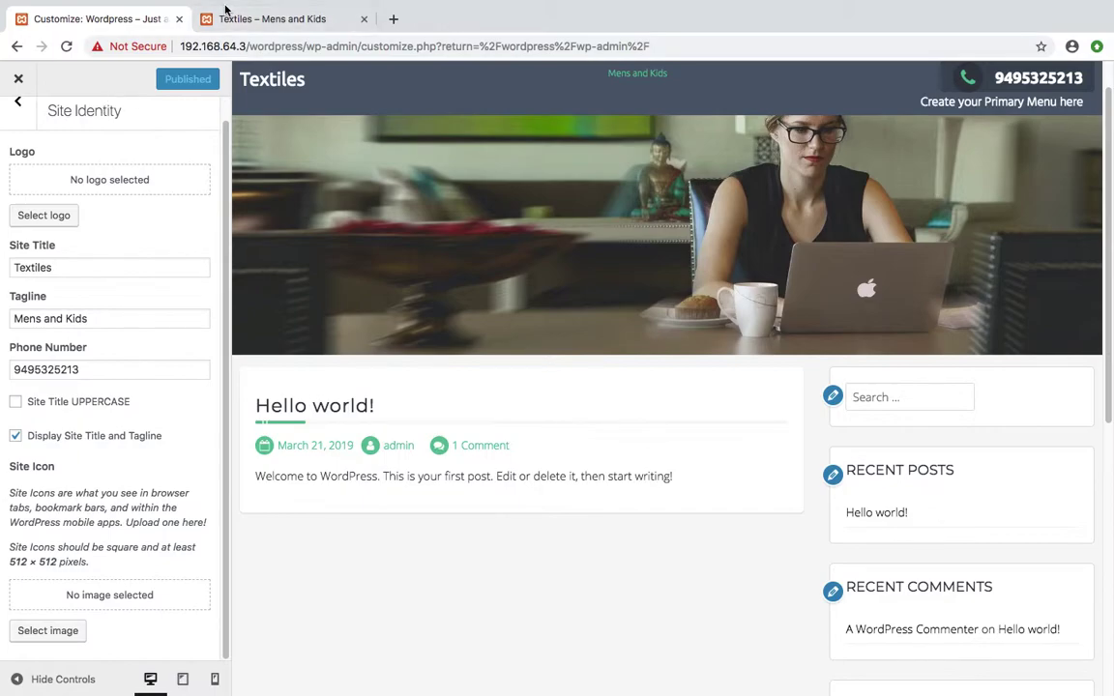
pyautogui.click(17, 101)
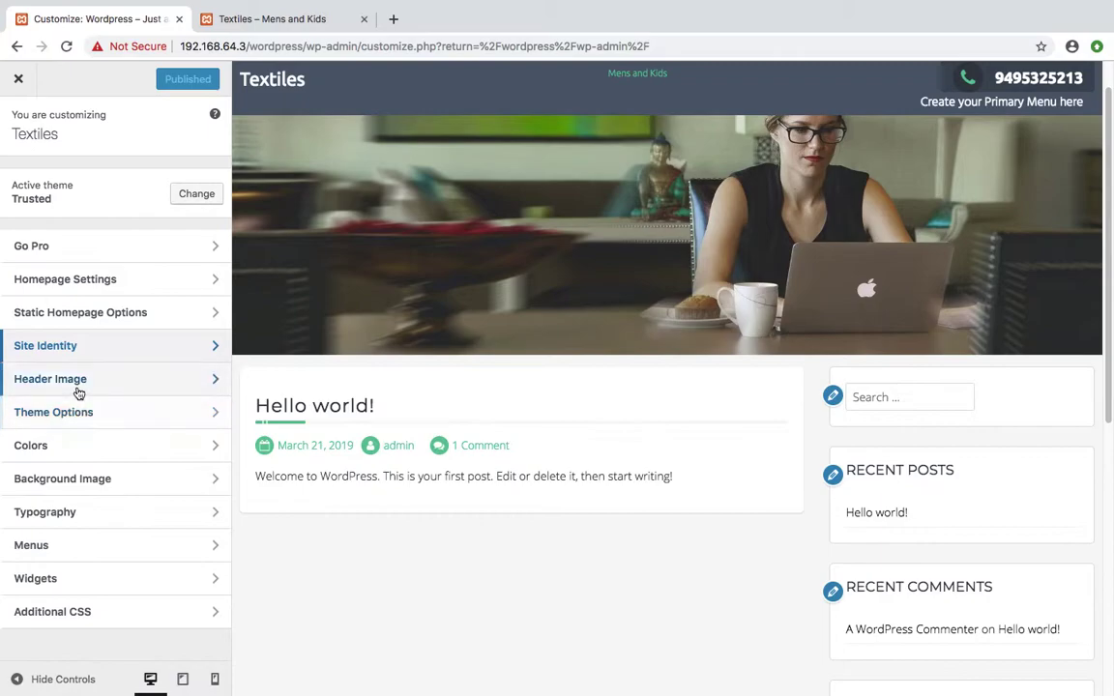
# In Header Image, add a new image, skip uploading, and pick the butterfly photo from the Media Library
pyautogui.click(76, 387)
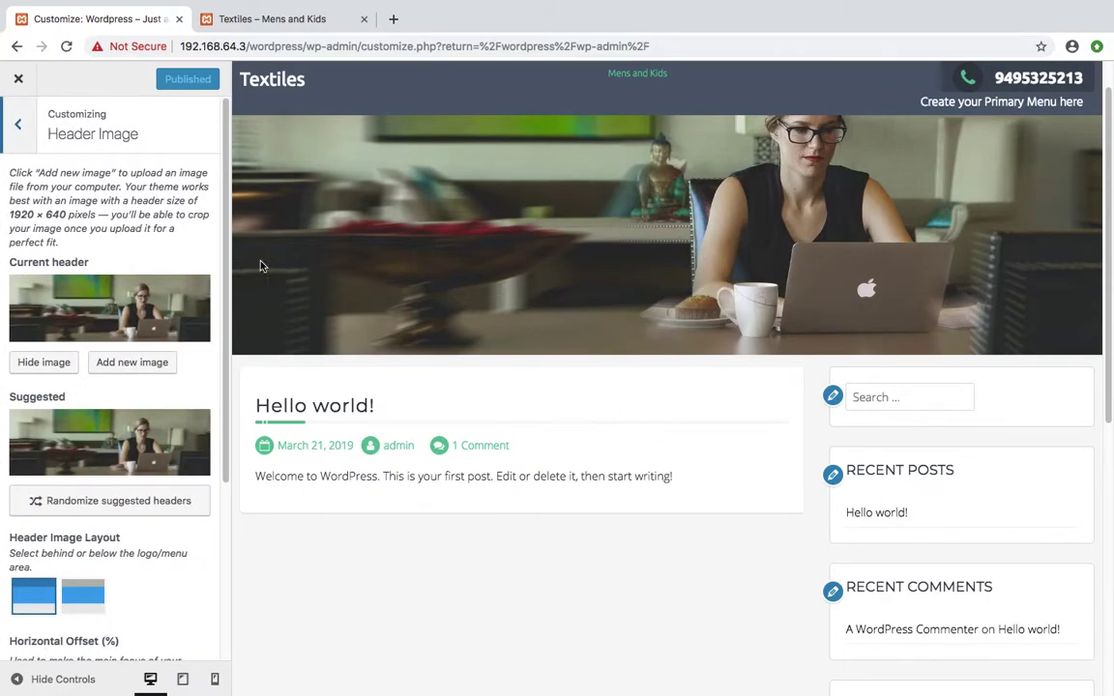
pyautogui.click(130, 363)
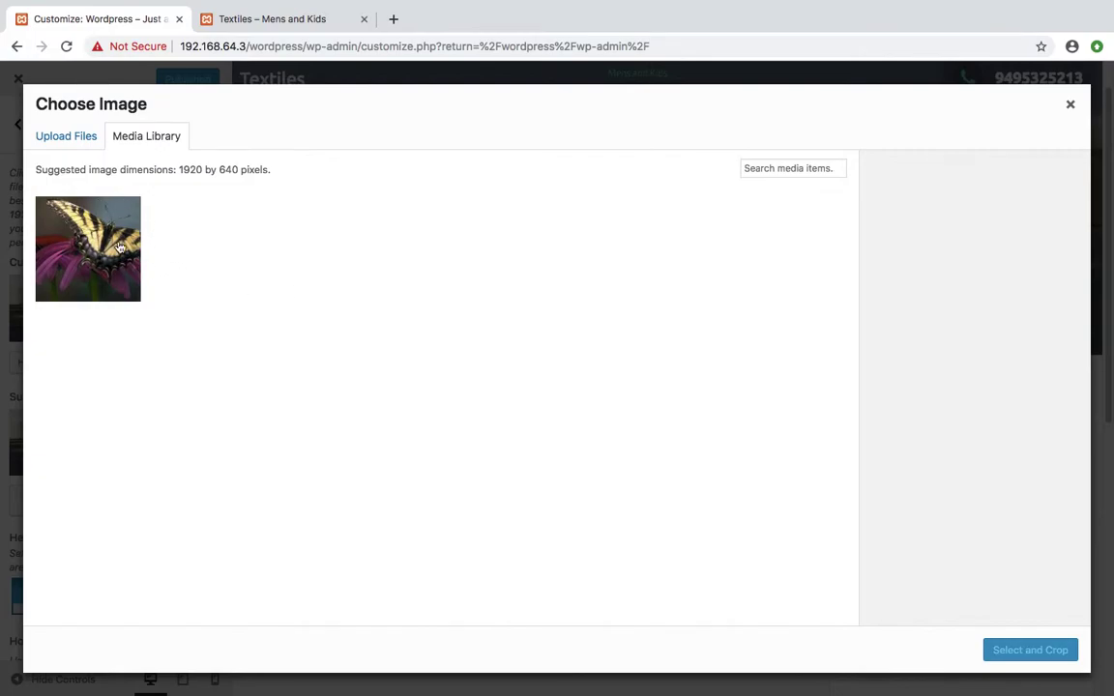
pyautogui.click(69, 138)
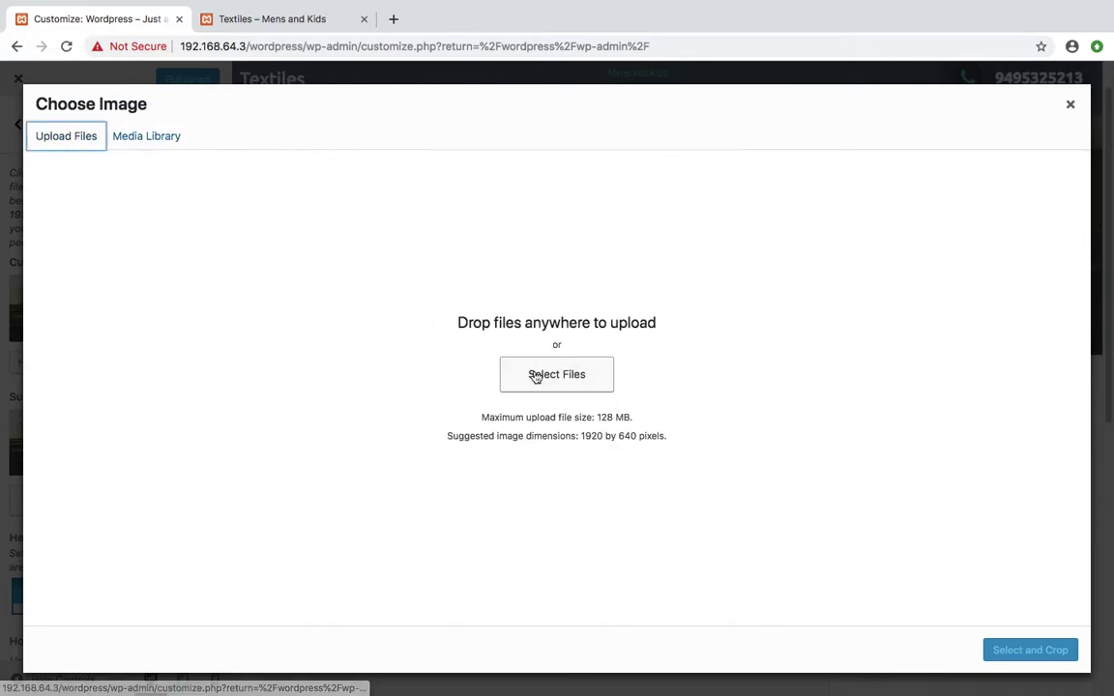
pyautogui.click(399, 178)
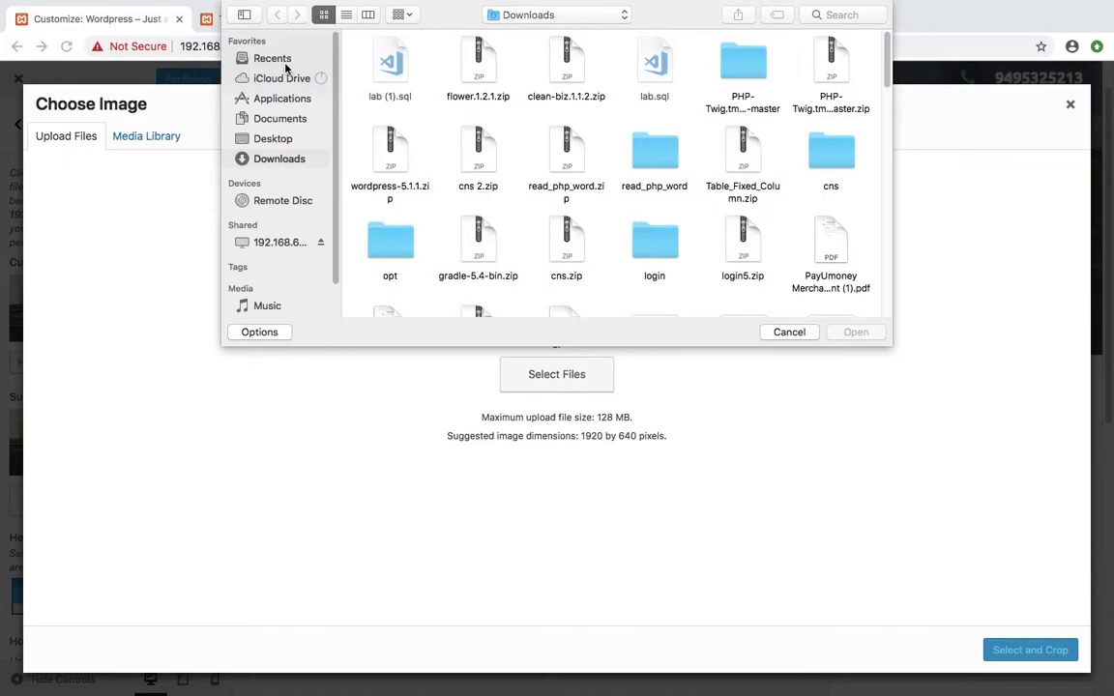
pyautogui.click(784, 329)
pyautogui.click(145, 137)
pyautogui.click(113, 250)
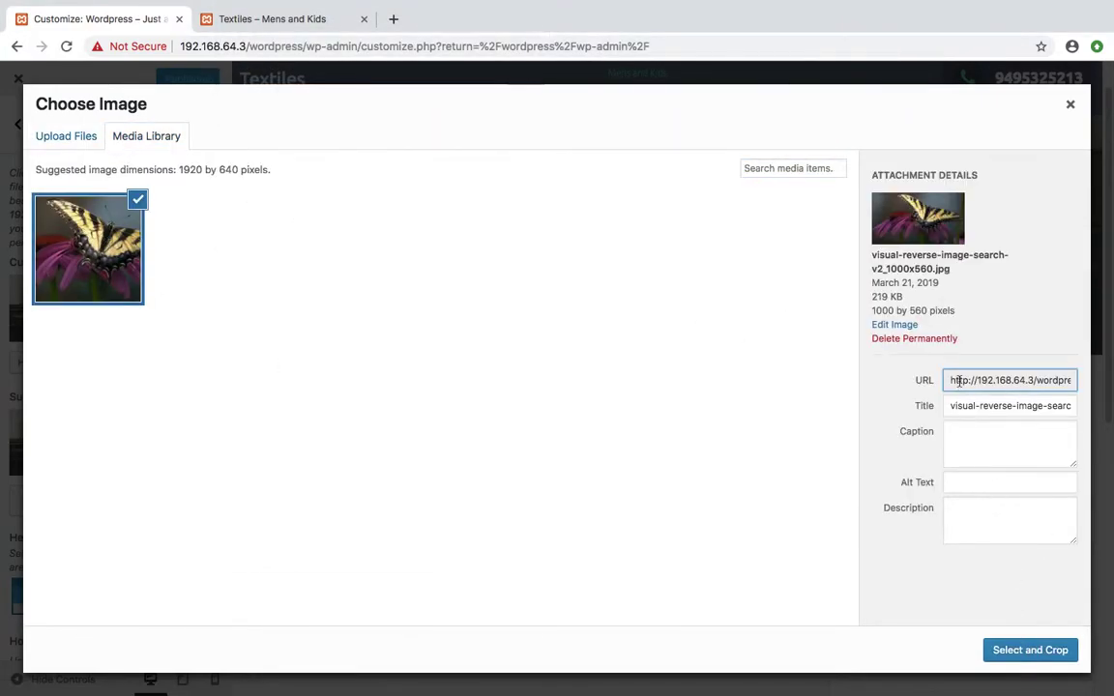
# Crop the butterfly photo for the header, keeping the crop over the butterfly
pyautogui.click(1021, 651)
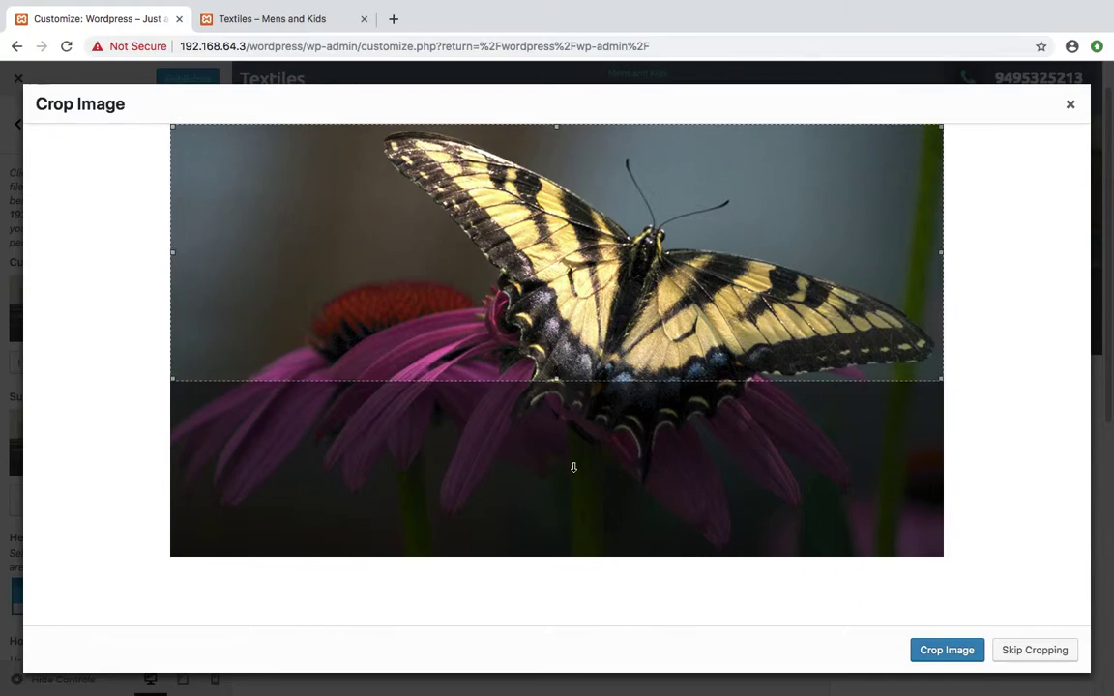
pyautogui.moveTo(556, 372); pyautogui.dragTo(554, 445)
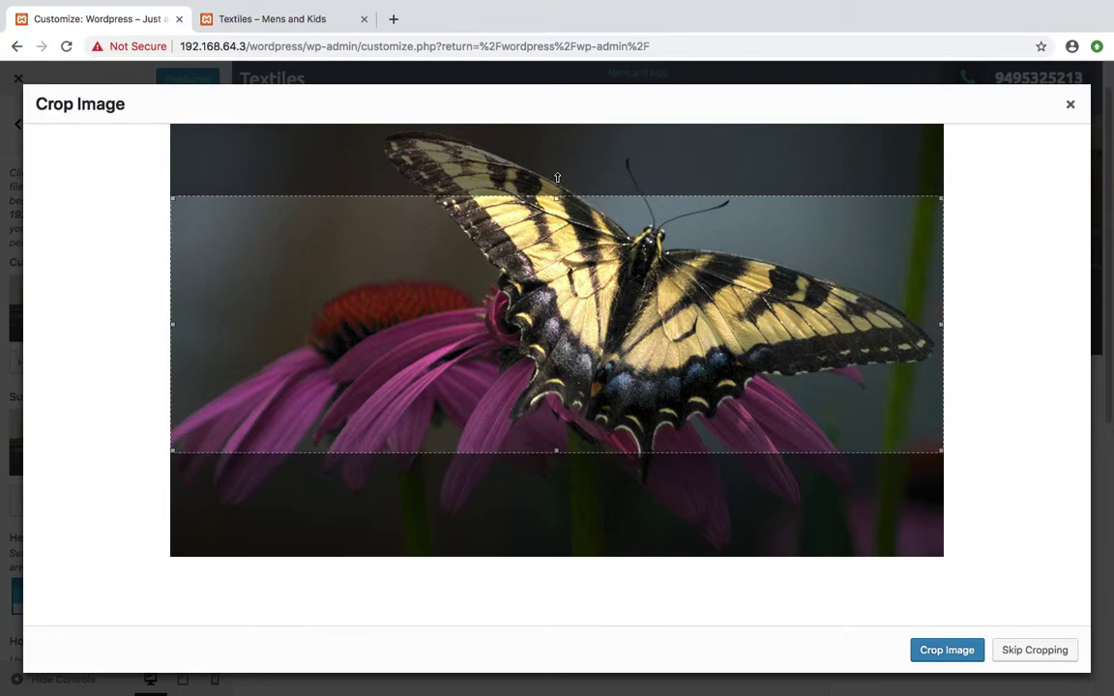
pyautogui.moveTo(546, 271); pyautogui.dragTo(545, 203)
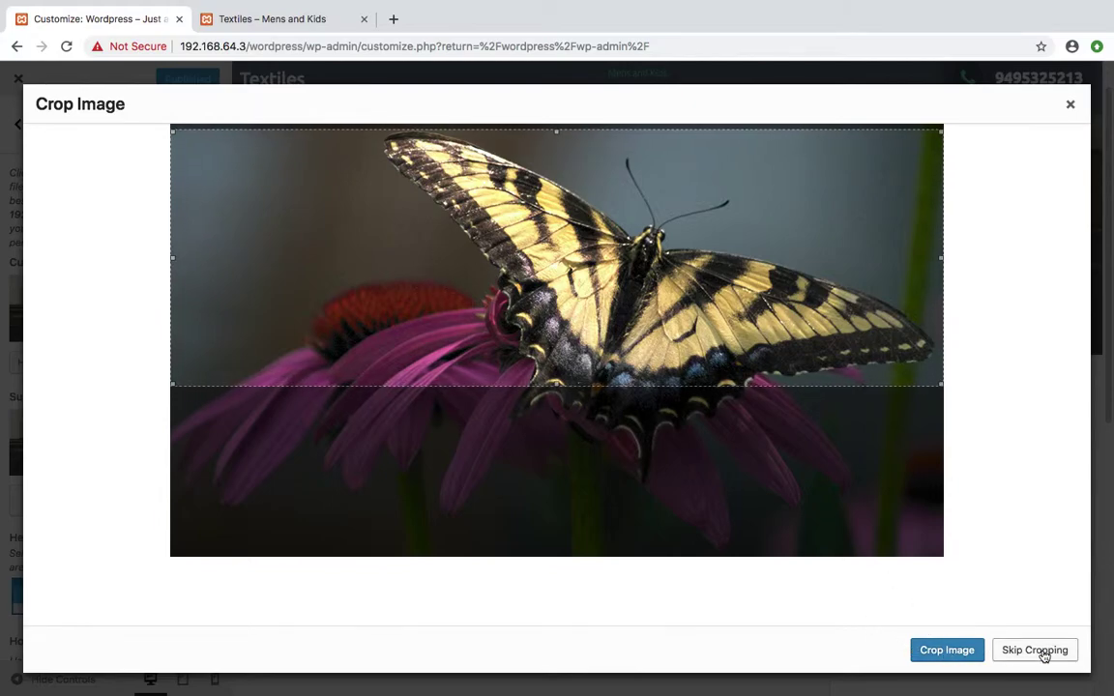
pyautogui.click(920, 653)
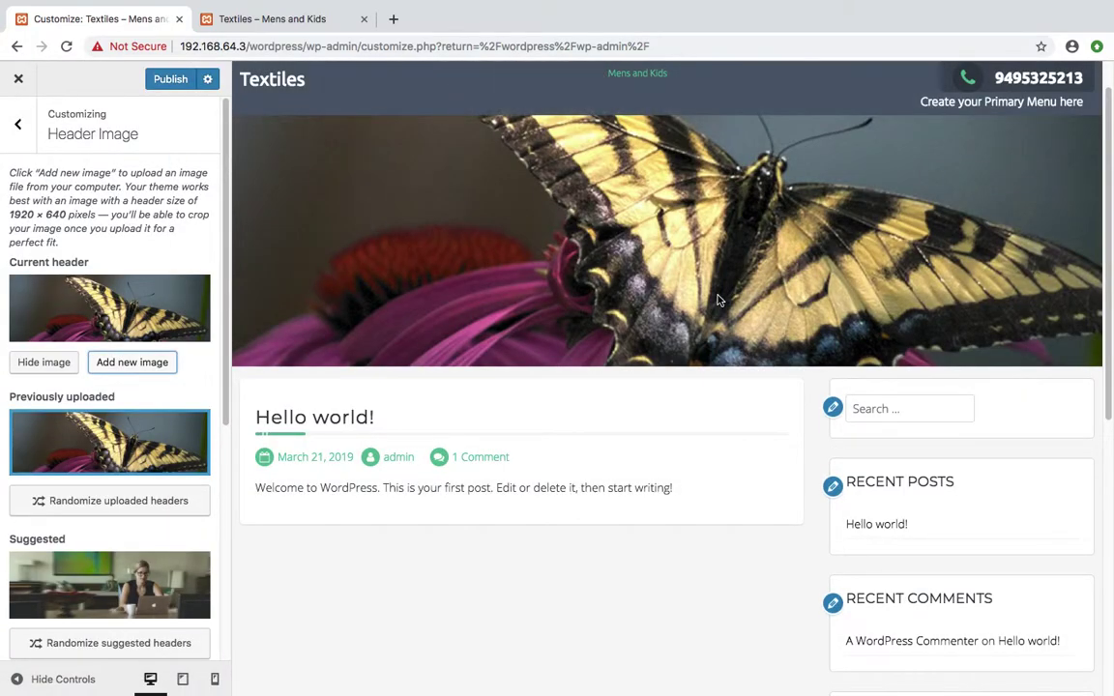
# Publish the butterfly header and reload the live site to confirm it
pyautogui.click(162, 78)
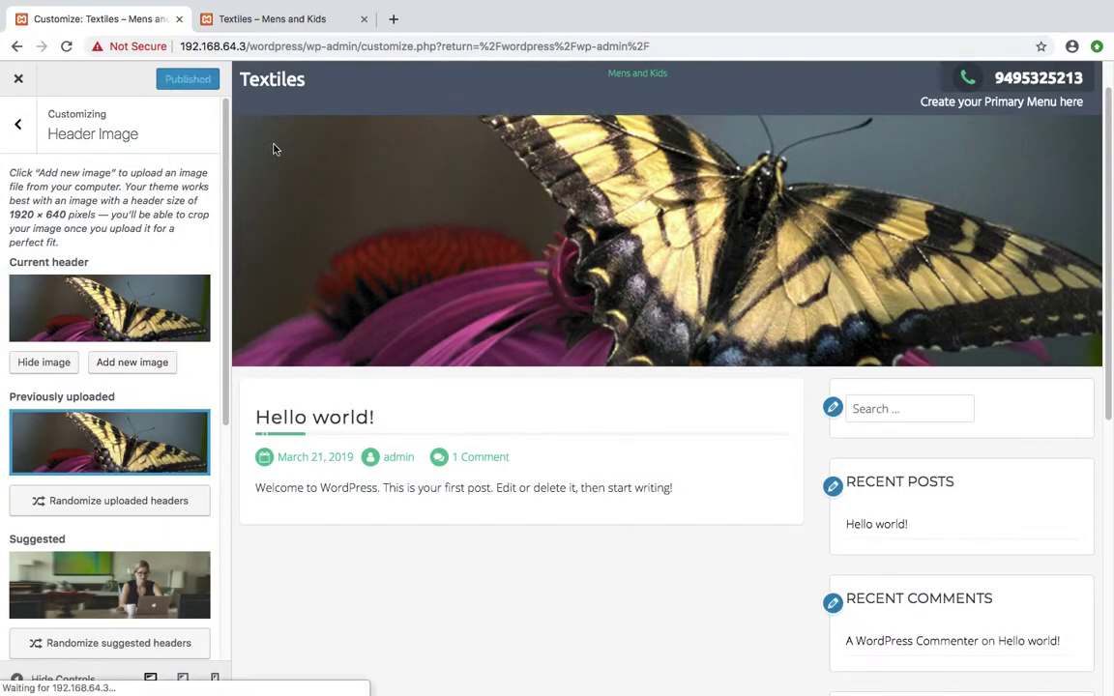
pyautogui.click(288, 23)
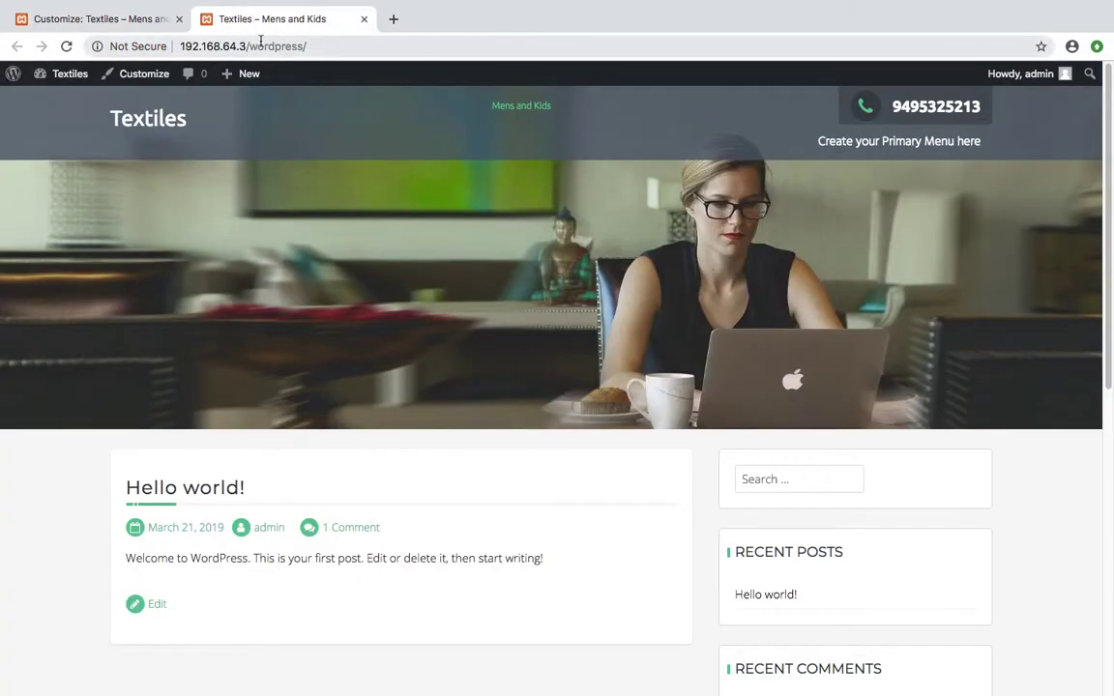
pyautogui.click(66, 47)
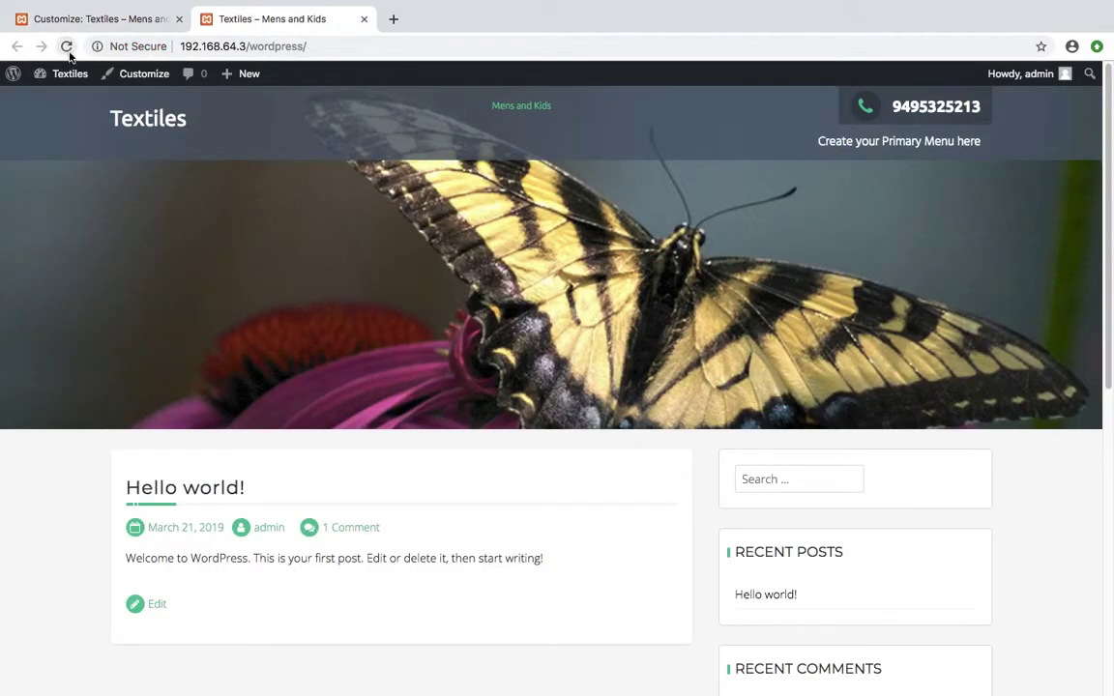
pyautogui.click(105, 23)
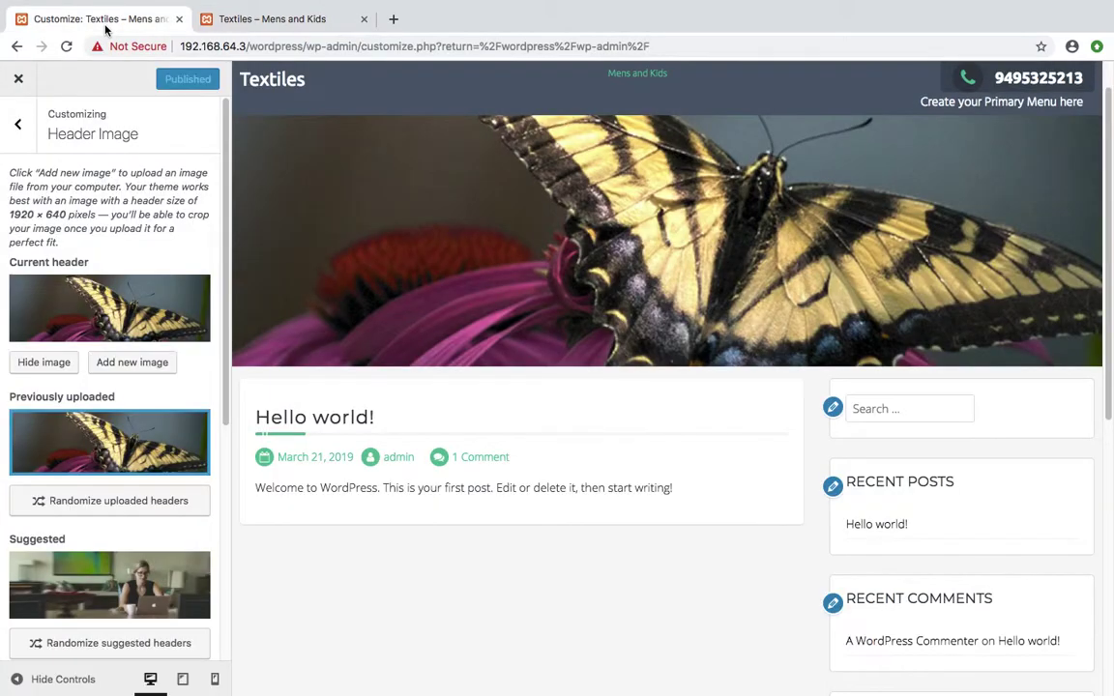
# Preview the below-menu header layout, then set the header image back behind the logo and menu
pyautogui.scroll(-3, 175, 333)
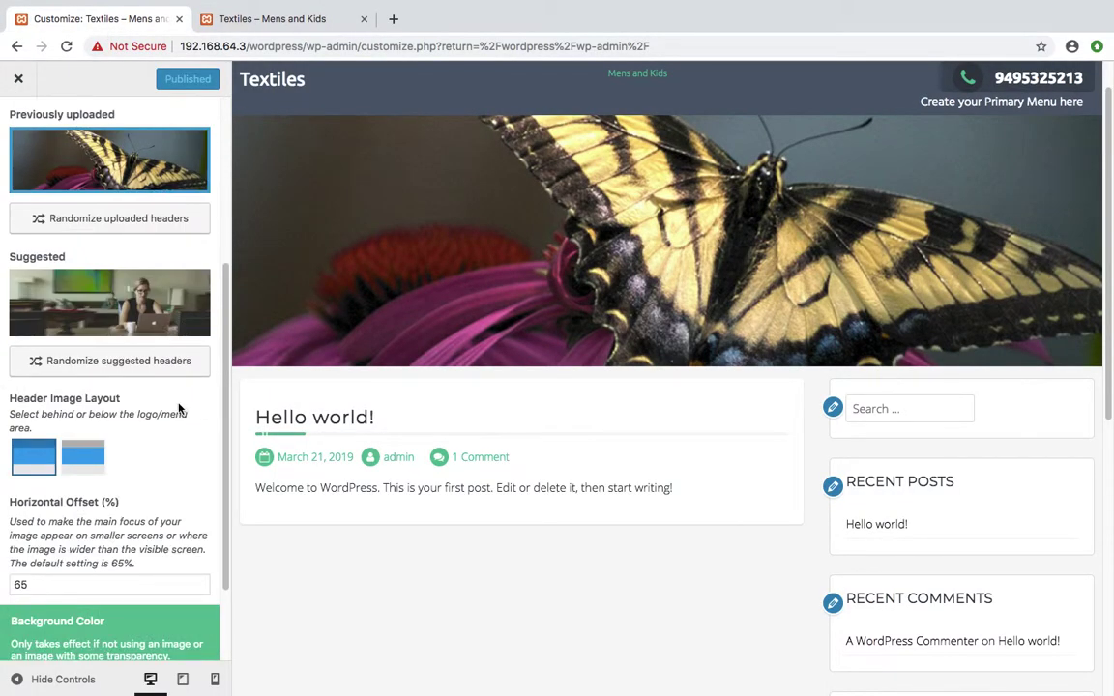
pyautogui.scroll(-1, 178, 410)
pyautogui.click(66, 361)
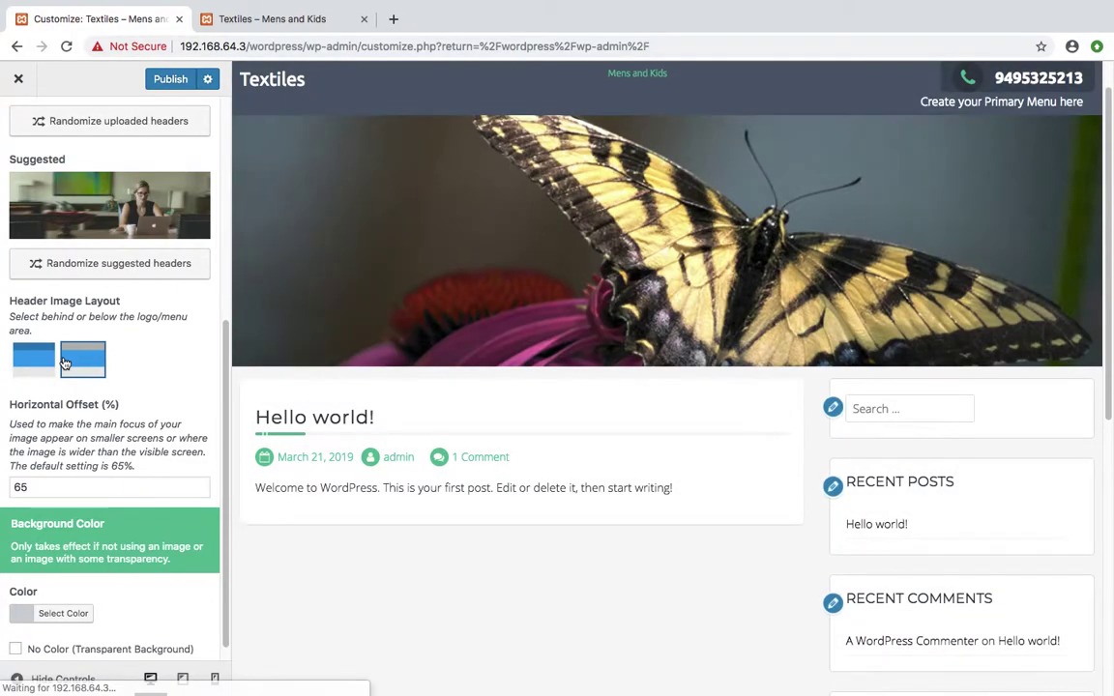
pyautogui.click(30, 361)
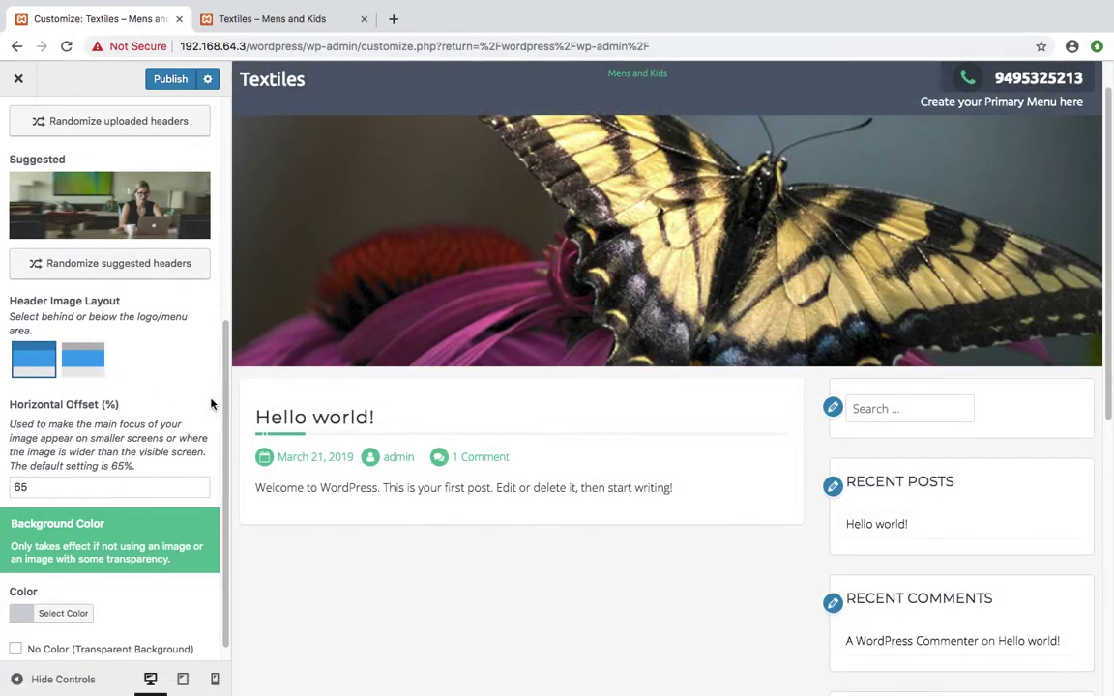
pyautogui.scroll(-1, 185, 420)
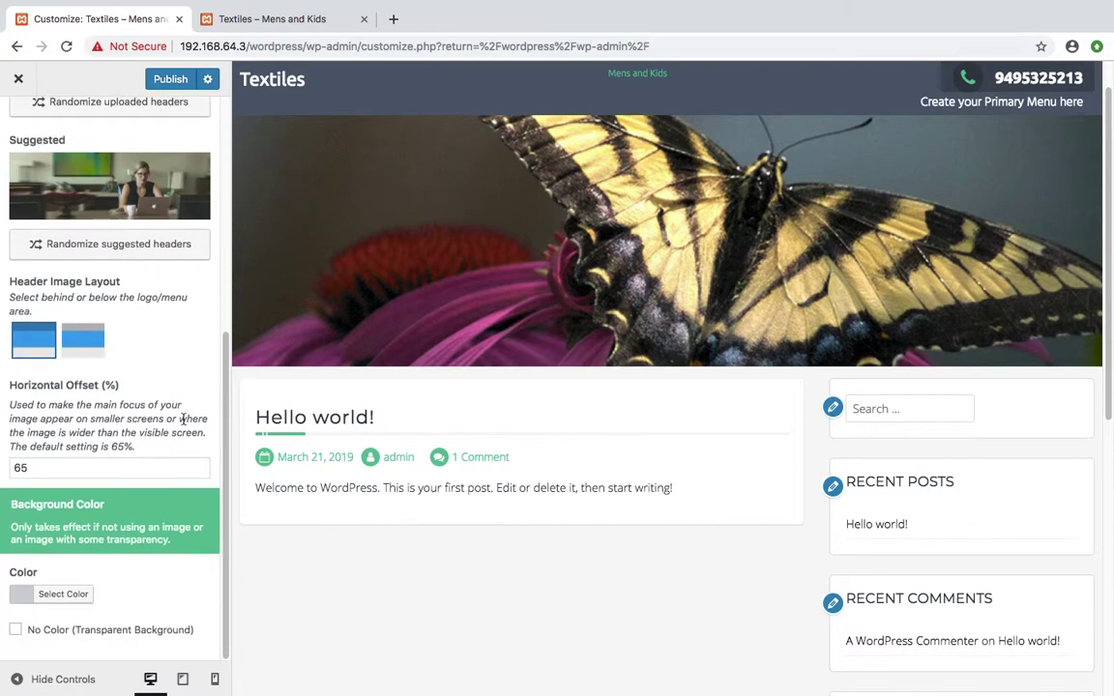
pyautogui.scroll(5, 158, 416)
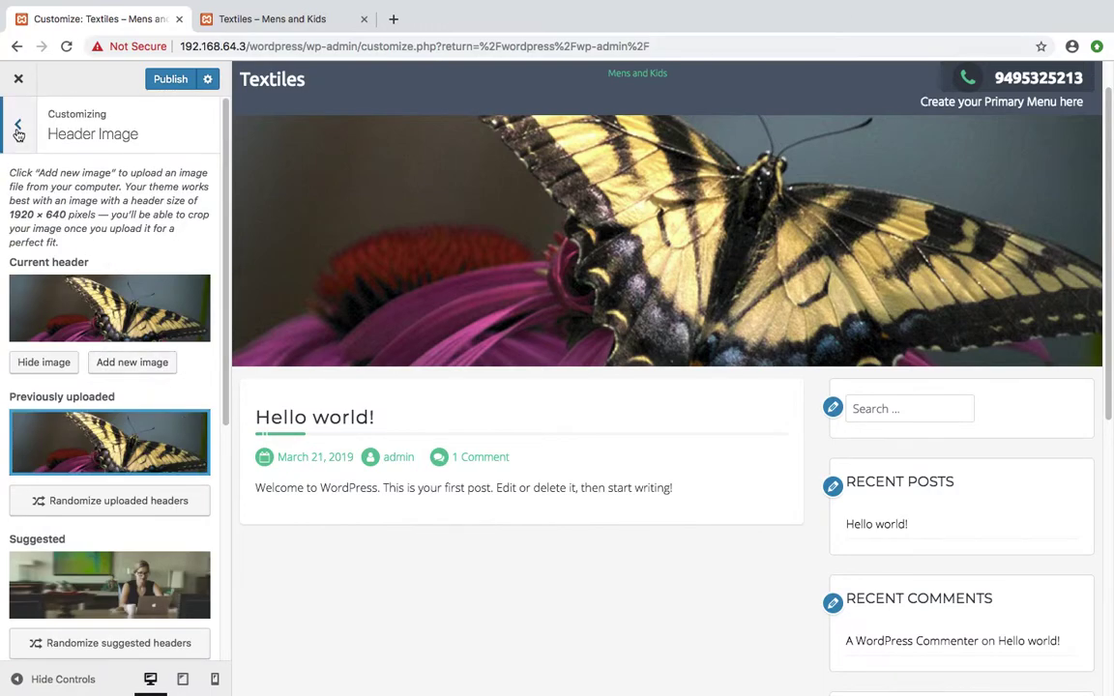
pyautogui.click(16, 126)
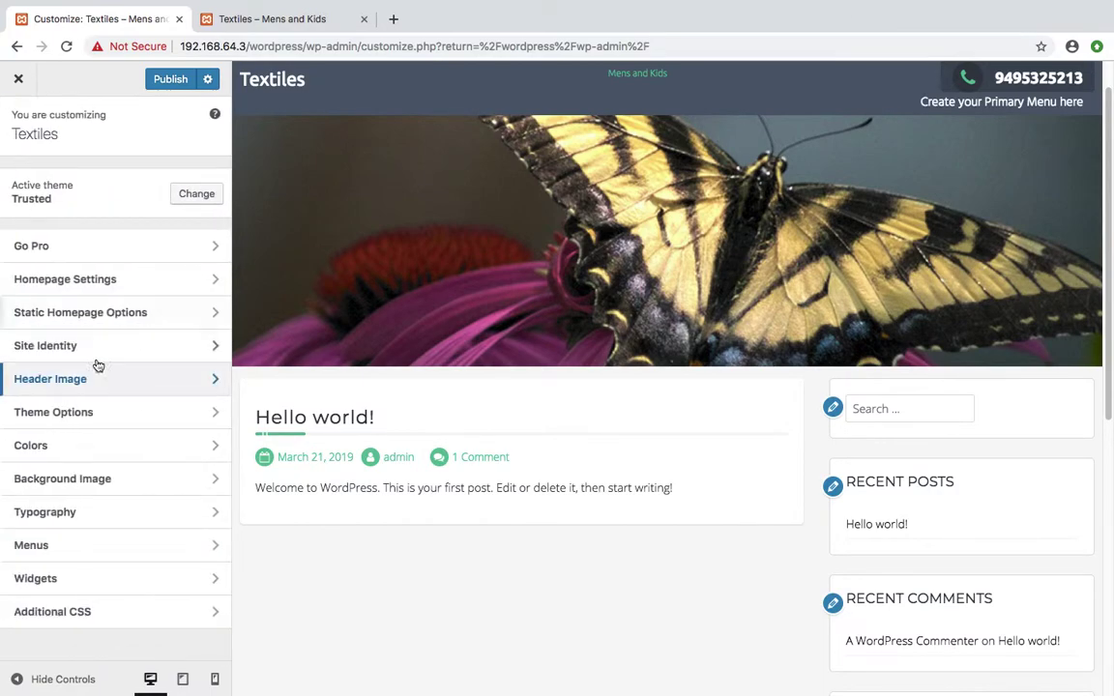
# In Theme Options, enable Reveal Animations; try centered menu, search icon and heading underline, then revert them
pyautogui.click(83, 413)
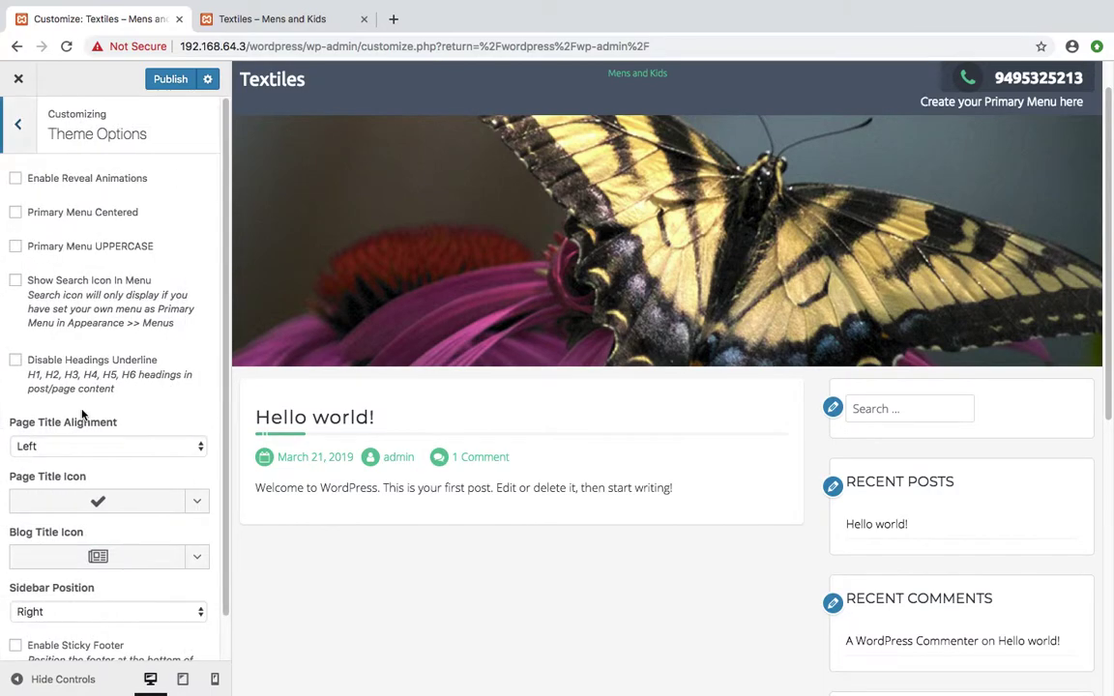
pyautogui.click(17, 180)
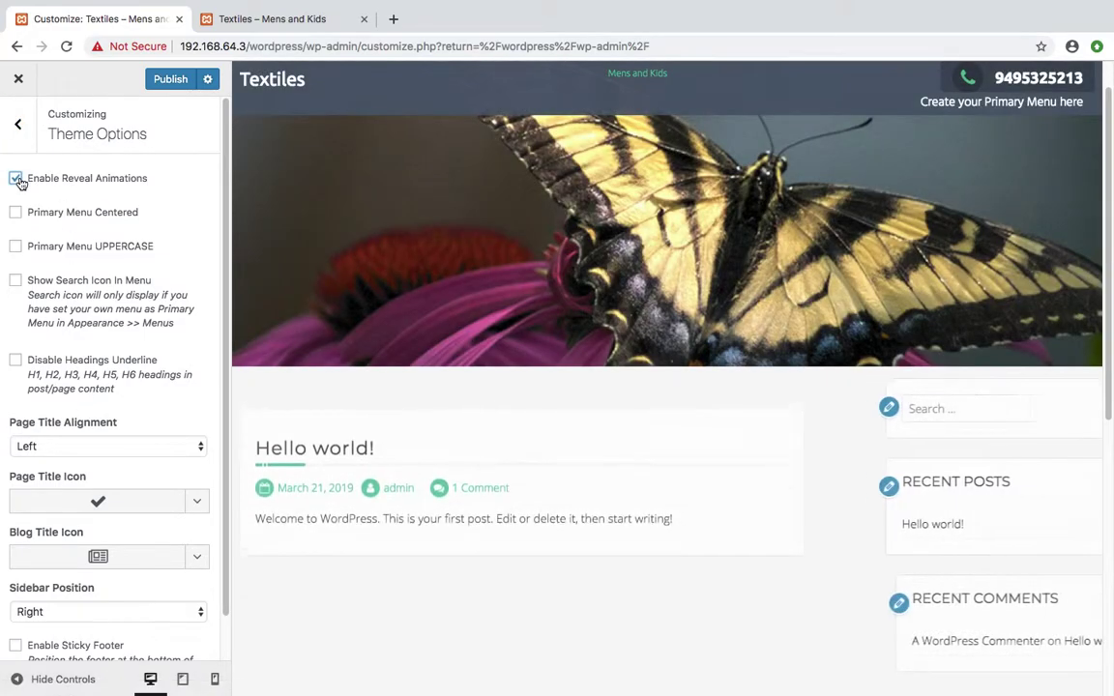
pyautogui.click(16, 213)
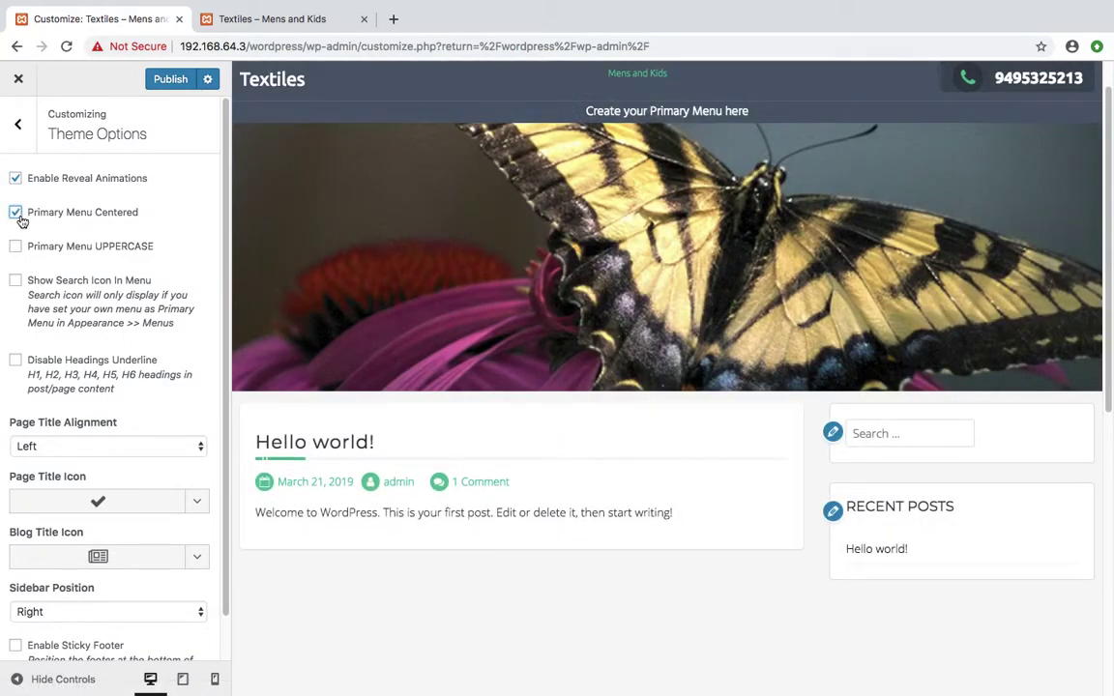
pyautogui.click(16, 216)
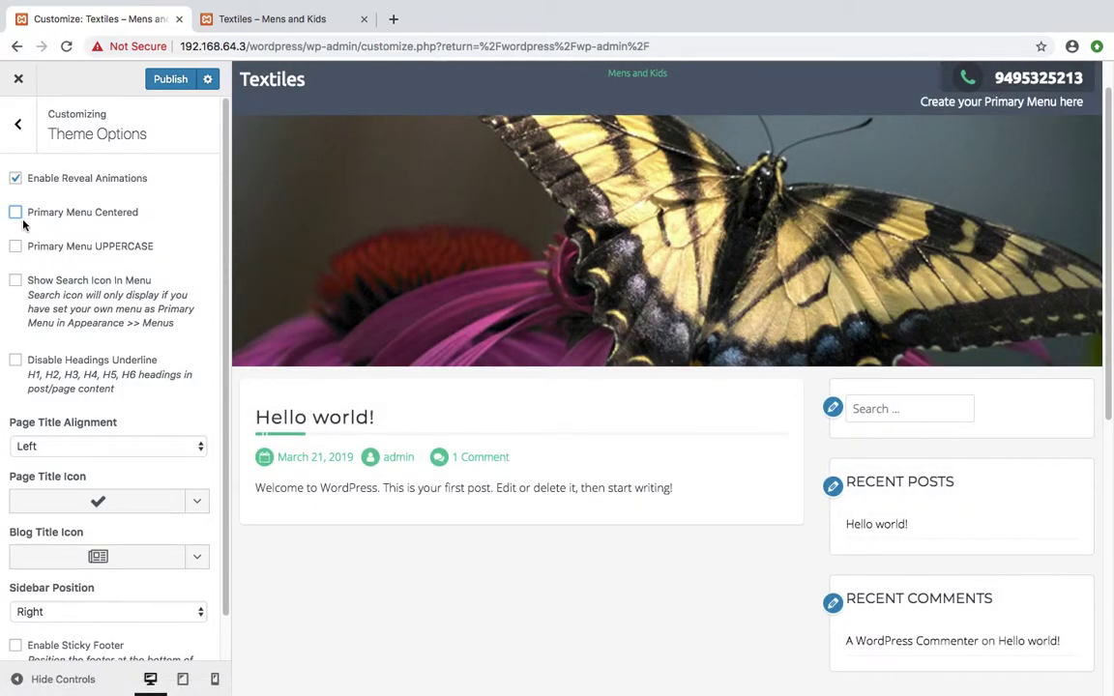
pyautogui.click(16, 282)
pyautogui.click(15, 282)
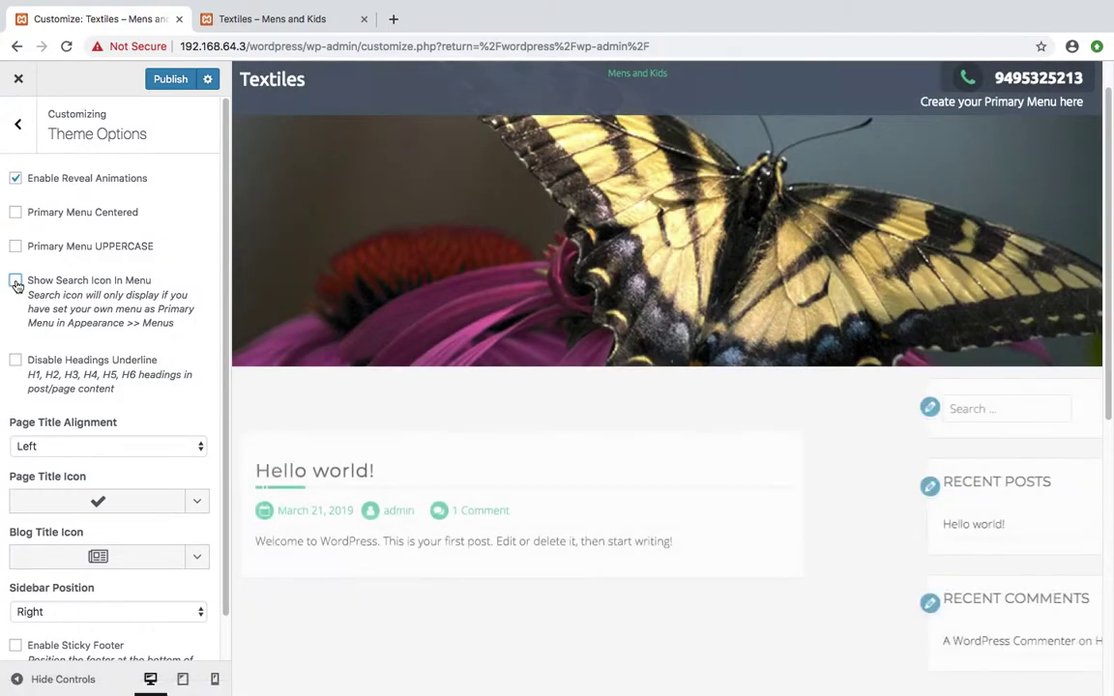
pyautogui.click(16, 361)
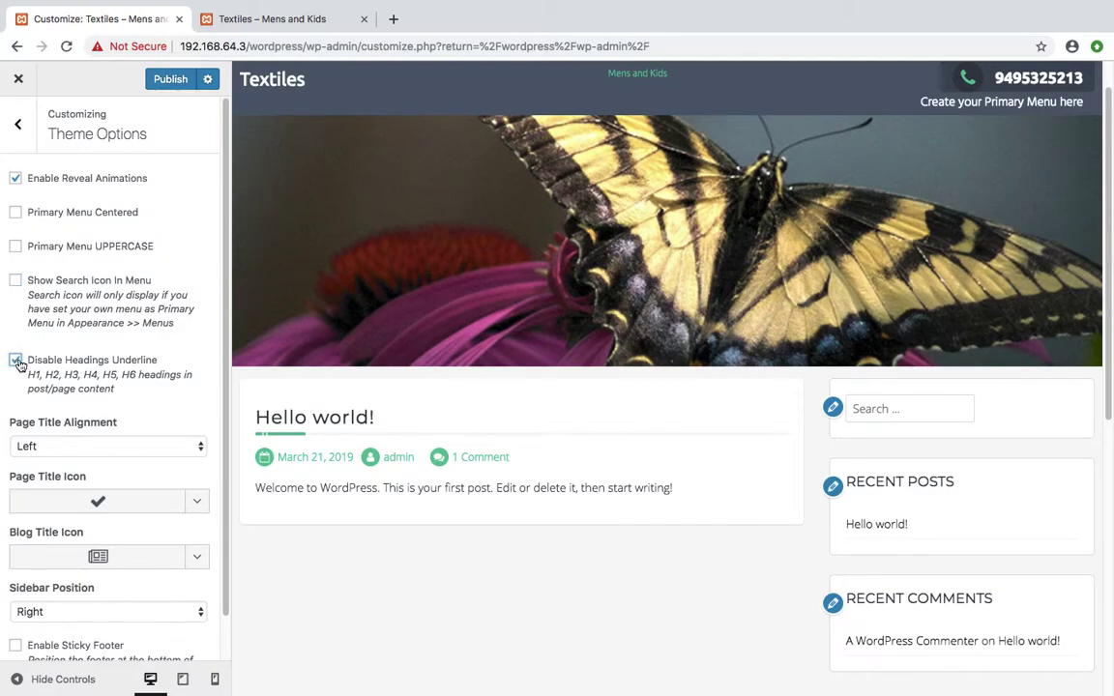
pyautogui.click(16, 361)
# Try centered page titles, then set Page Title Alignment back to Left
pyautogui.click(111, 446)
pyautogui.click(73, 462)
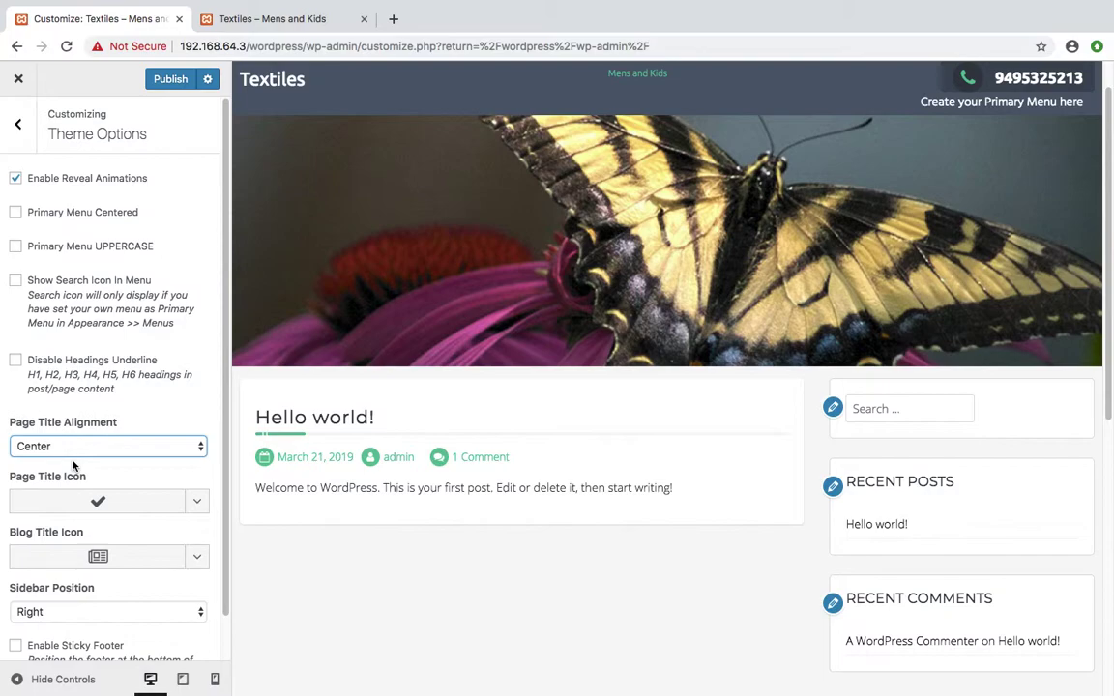
pyautogui.click(64, 448)
pyautogui.click(42, 433)
pyautogui.scroll(-1, 203, 338)
pyautogui.scroll(1, 211, 210)
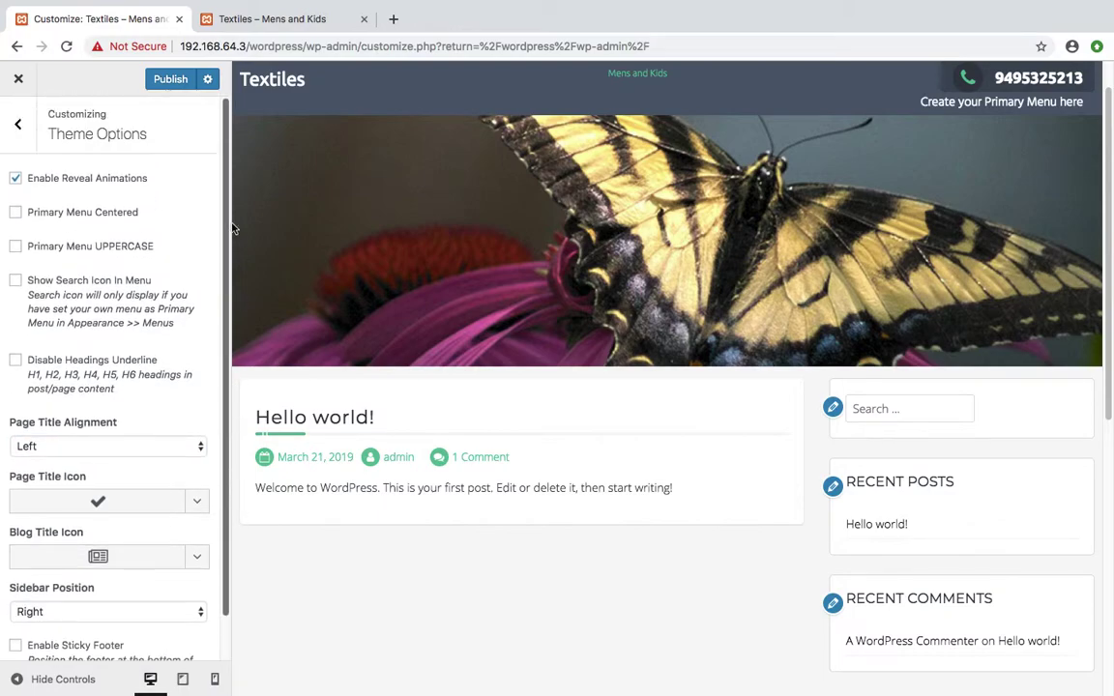
# In Colors, set the Primary Color to blue #0003e8
pyautogui.click(16, 126)
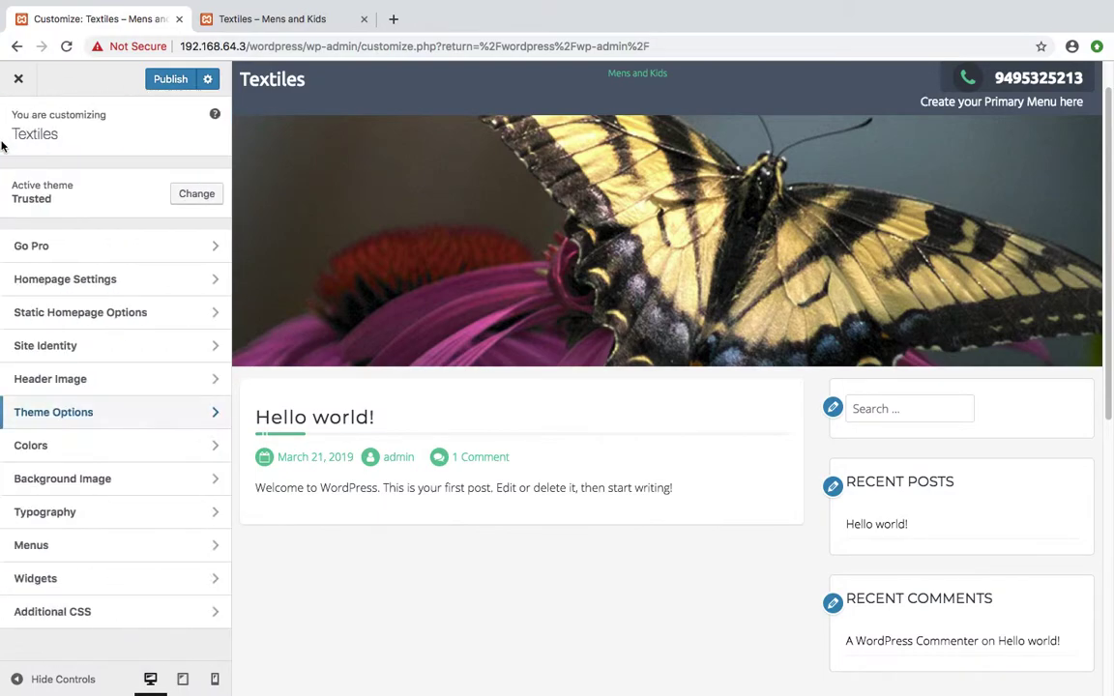
pyautogui.click(89, 448)
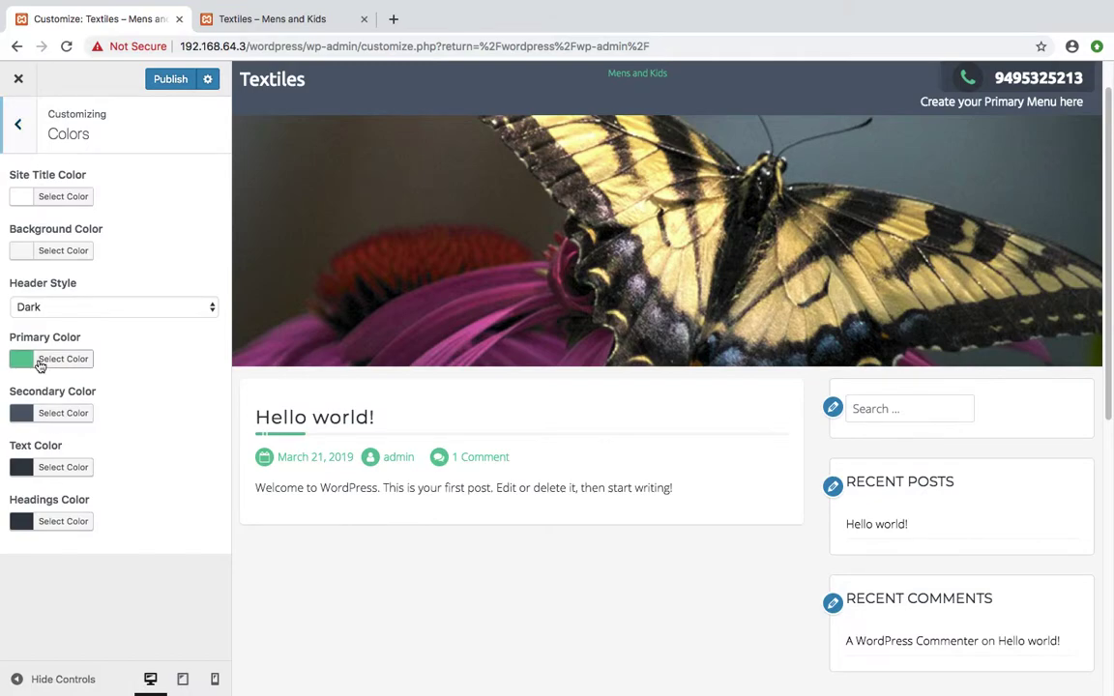
pyautogui.click(48, 361)
pyautogui.moveTo(83, 422); pyautogui.dragTo(110, 398)
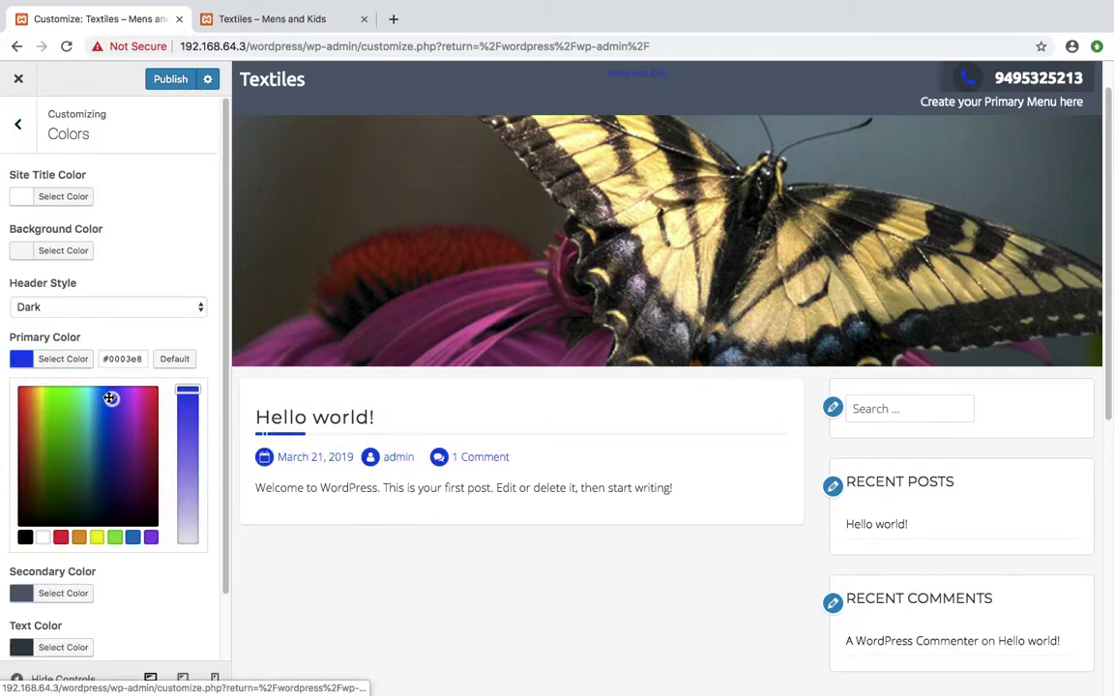
# Set the Site Title Color to light grey #e2e2e2 and publish the colour changes
pyautogui.click(55, 195)
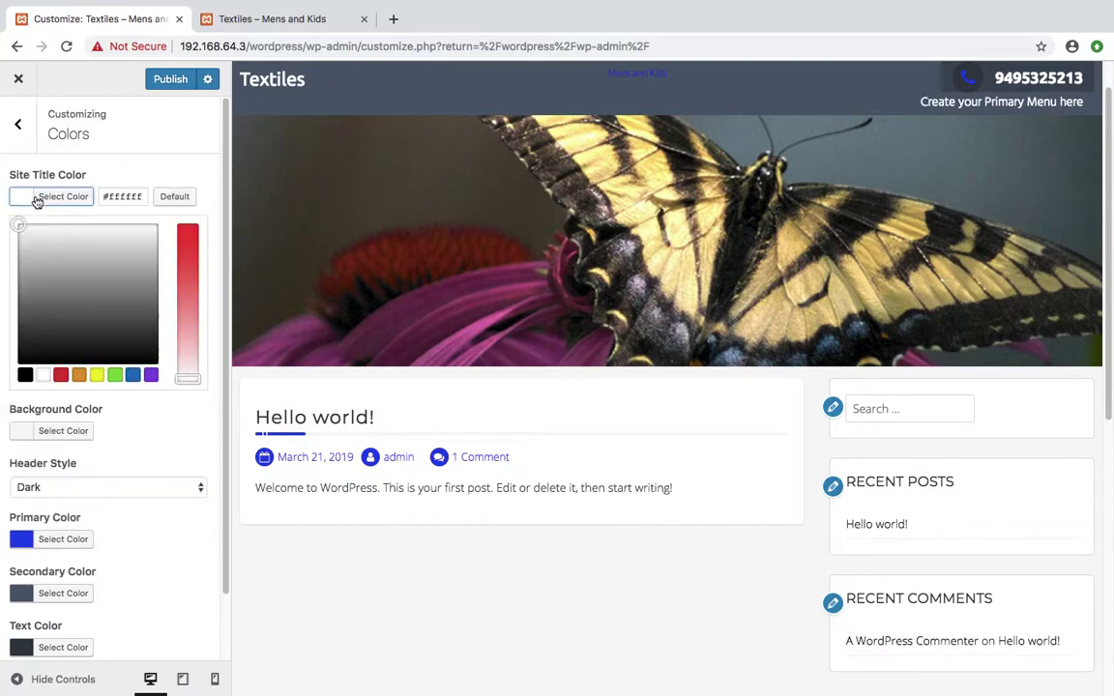
pyautogui.moveTo(22, 229); pyautogui.dragTo(122, 242)
pyautogui.click(140, 178)
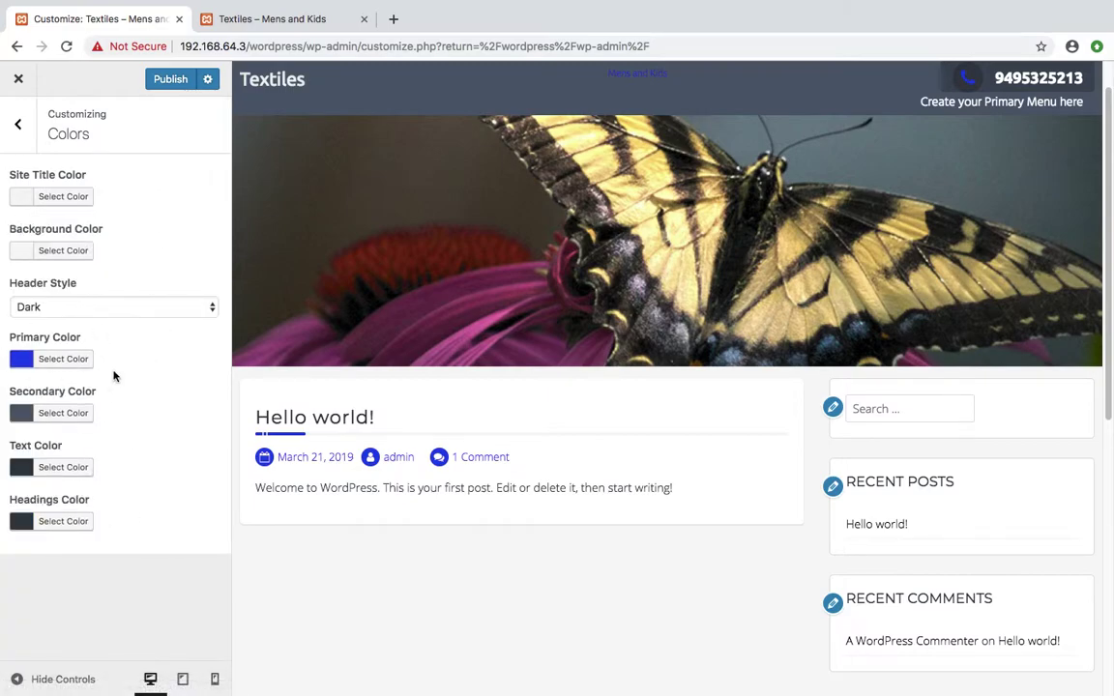
pyautogui.click(170, 80)
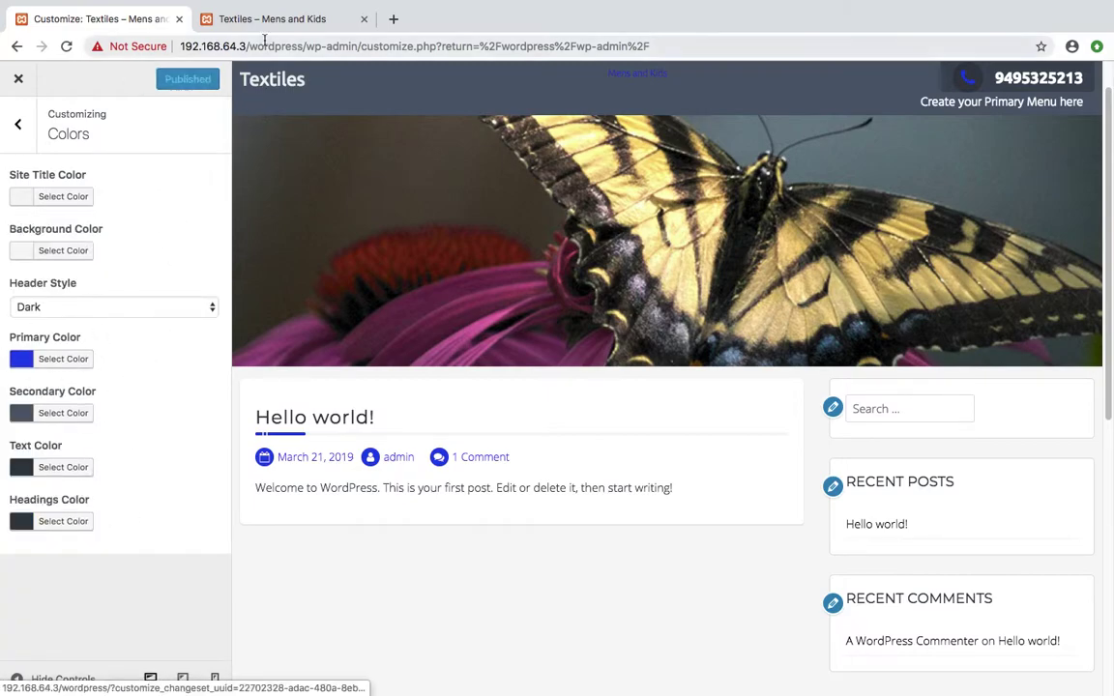
# Reload the live 'Textiles – Mens and Kids' tab to check the published colours, then return to Customize
pyautogui.click(266, 18)
pyautogui.click(66, 46)
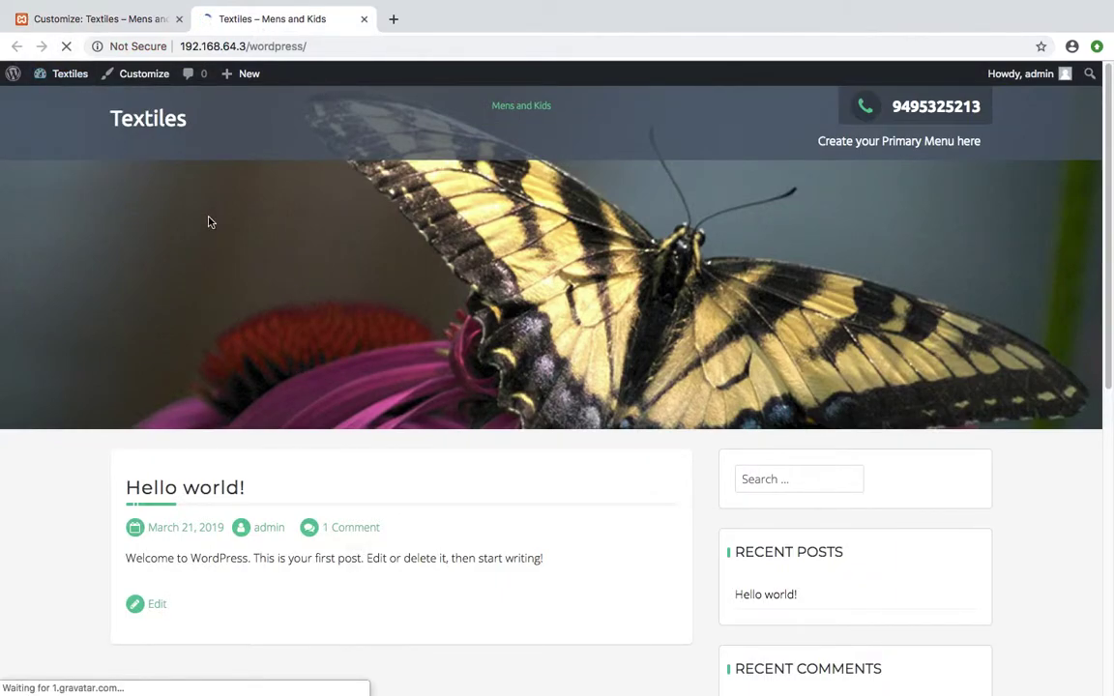
pyautogui.click(92, 19)
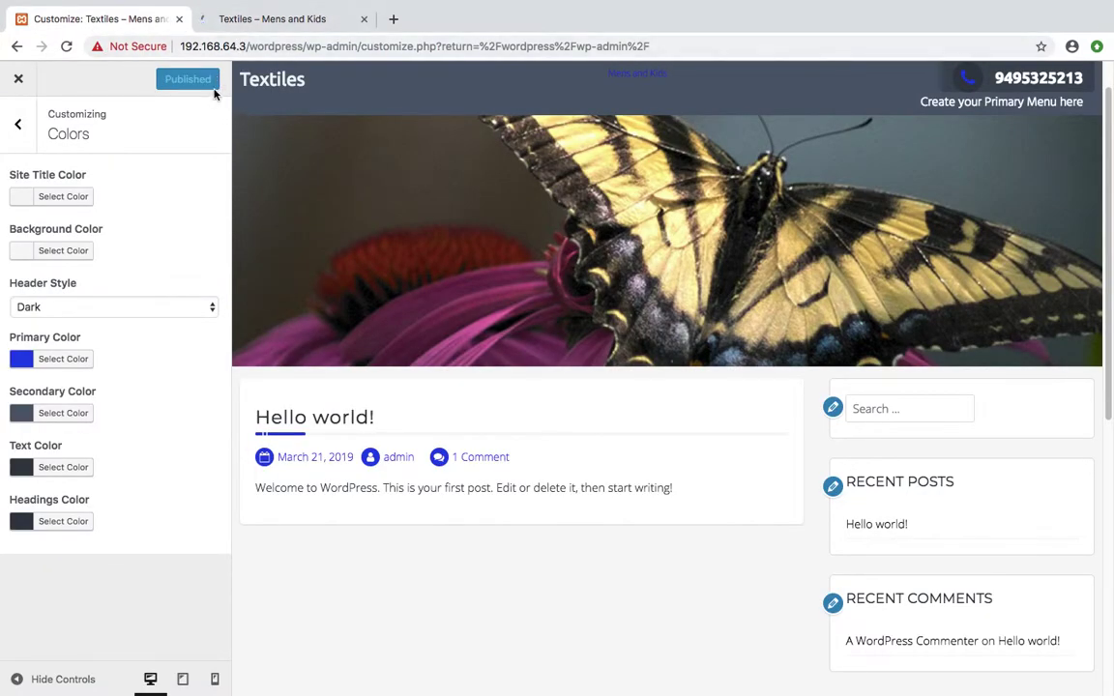
pyautogui.click(238, 31)
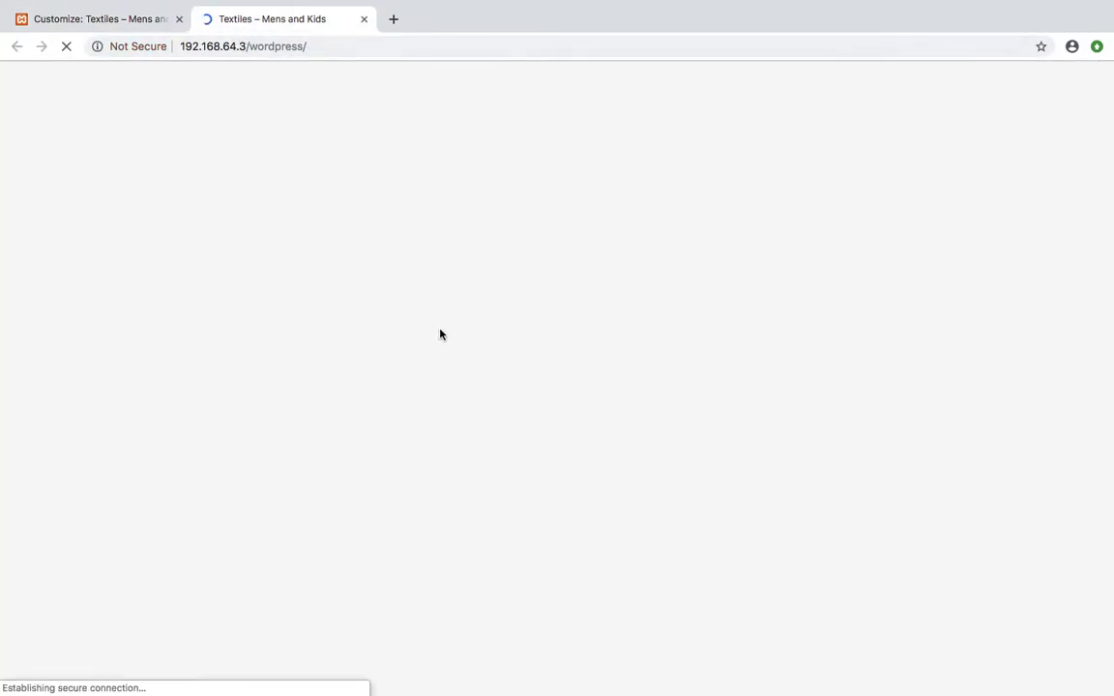
pyautogui.click(109, 29)
pyautogui.click(18, 124)
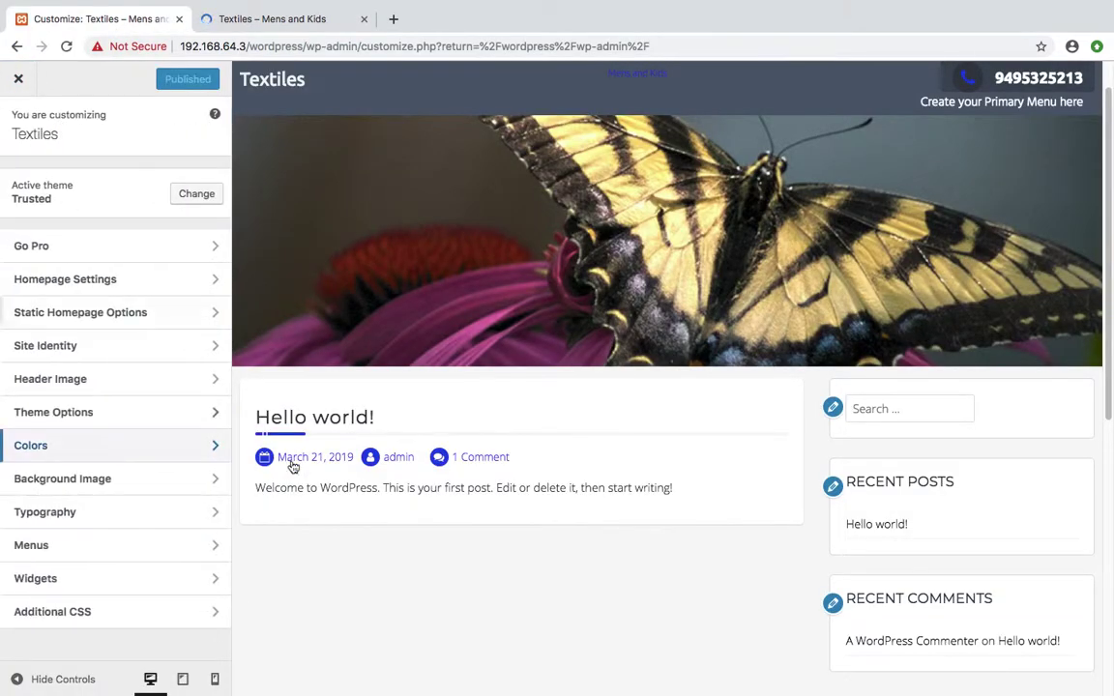
pyautogui.click(160, 484)
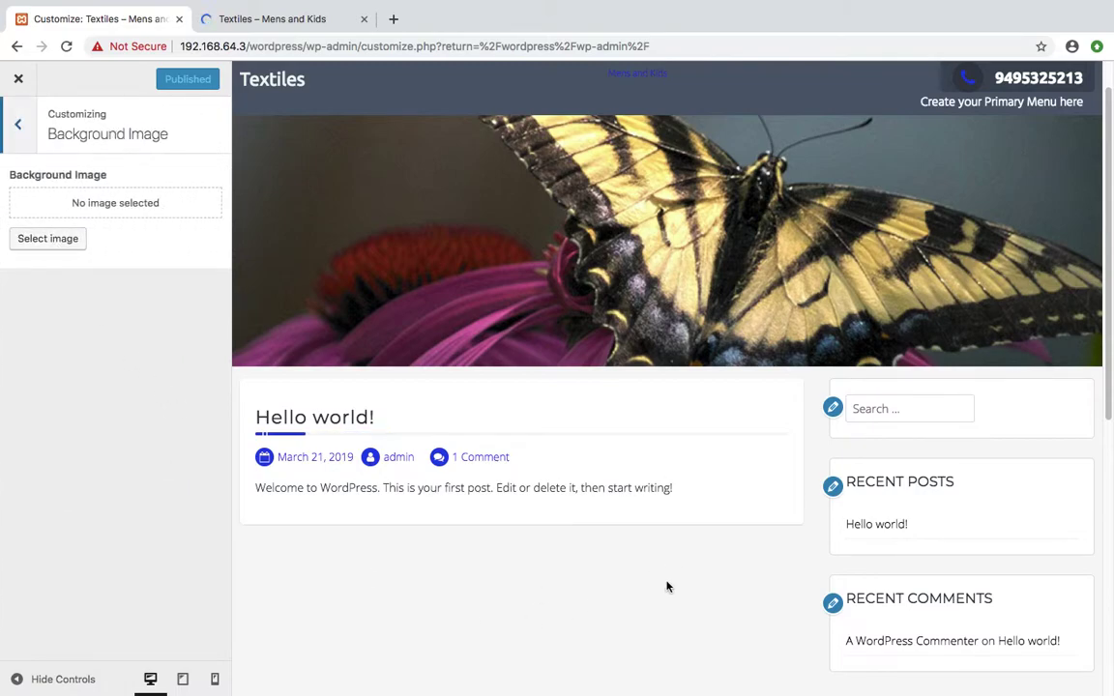
pyautogui.click(60, 241)
pyautogui.click(34, 246)
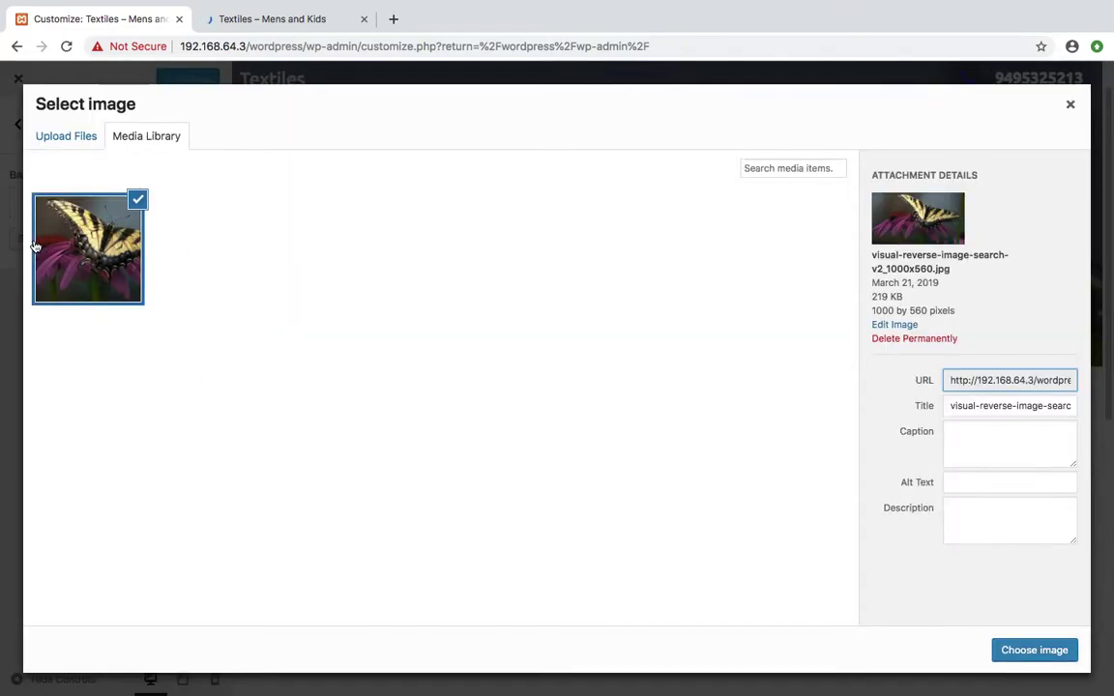
pyautogui.click(1033, 650)
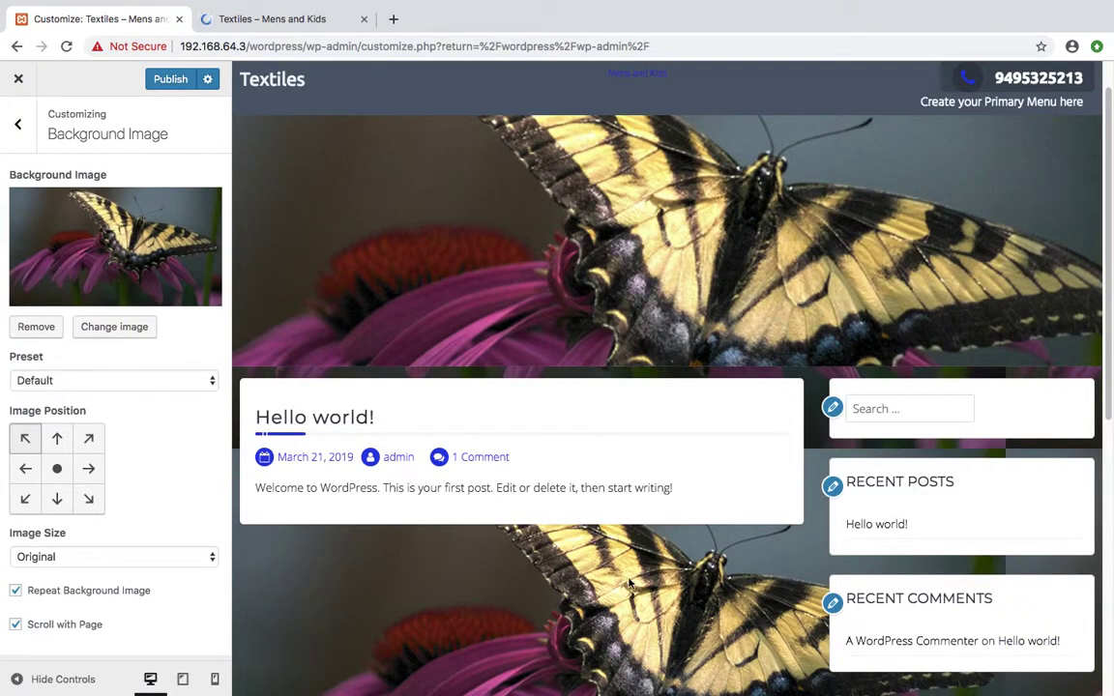
pyautogui.scroll(-10, 834, 448)
pyautogui.scroll(10, 840, 470)
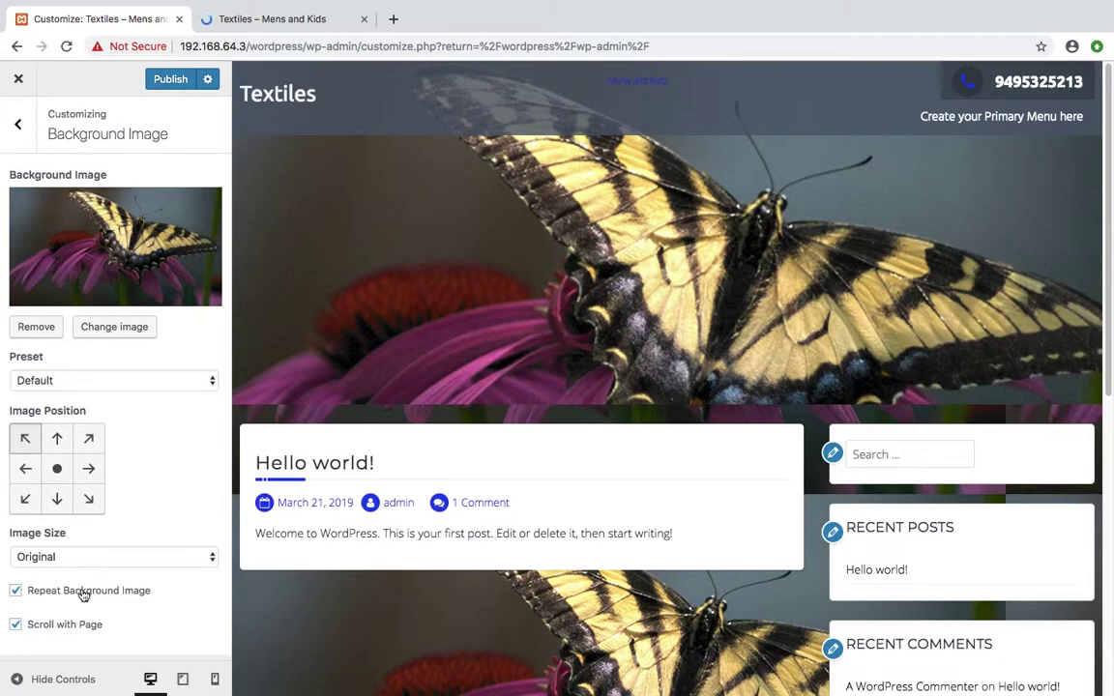
pyautogui.click(39, 328)
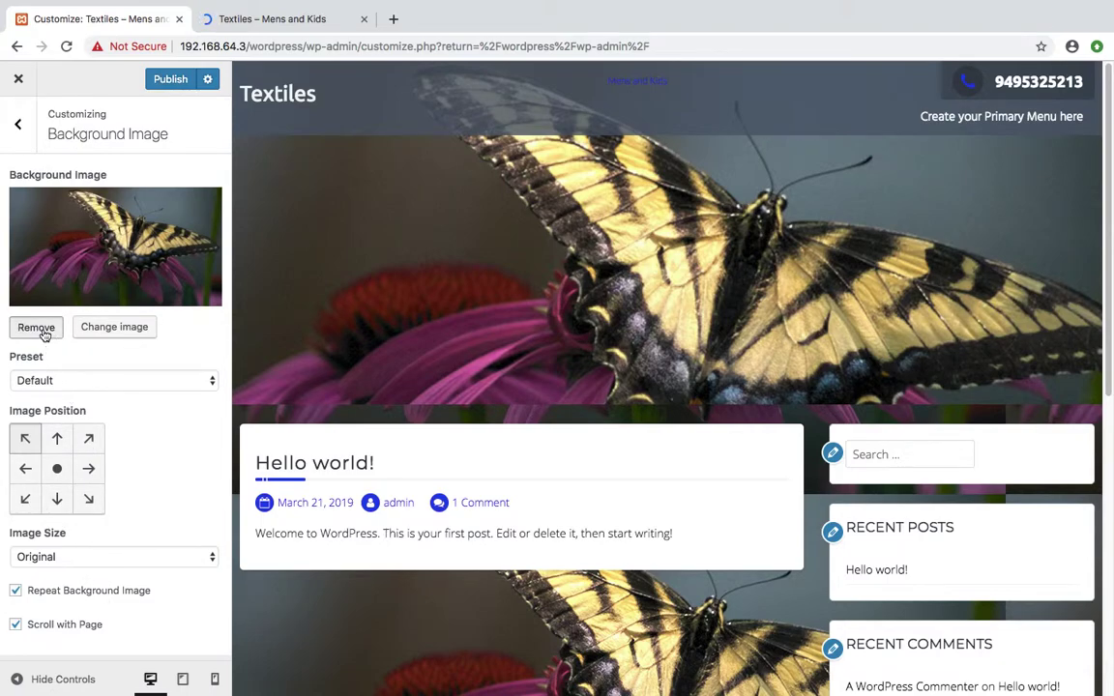
pyautogui.click(8, 137)
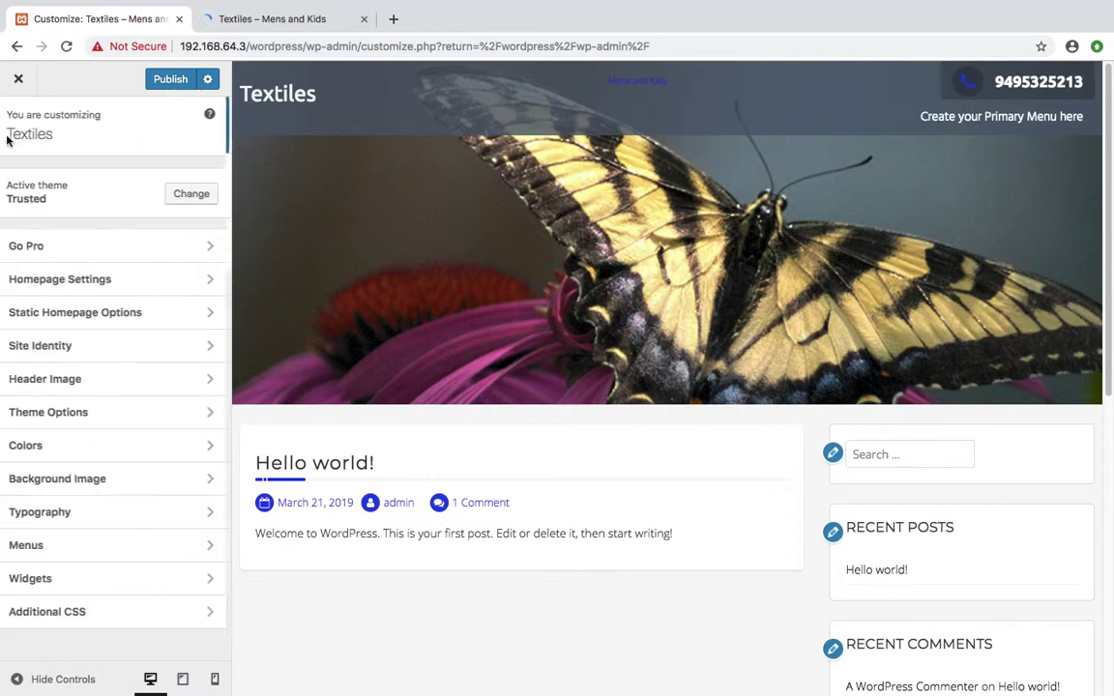
# Reopen the Header font list and keep Ubuntu, glance at Menus, and return to the main panel
pyautogui.click(80, 523)
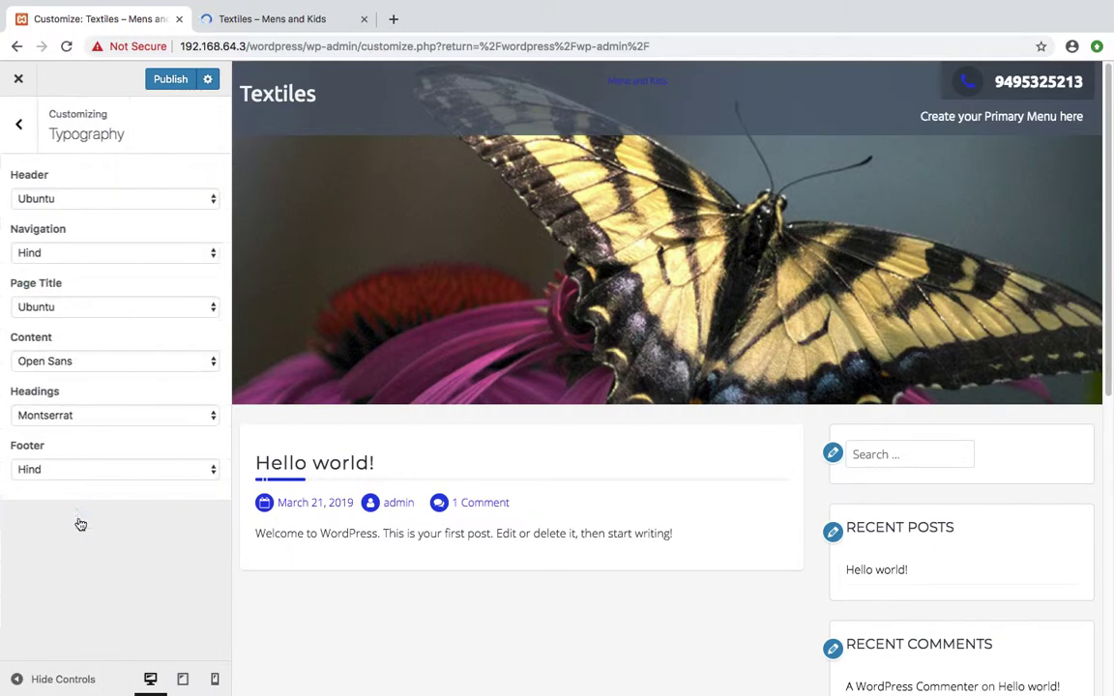
pyautogui.click(51, 176)
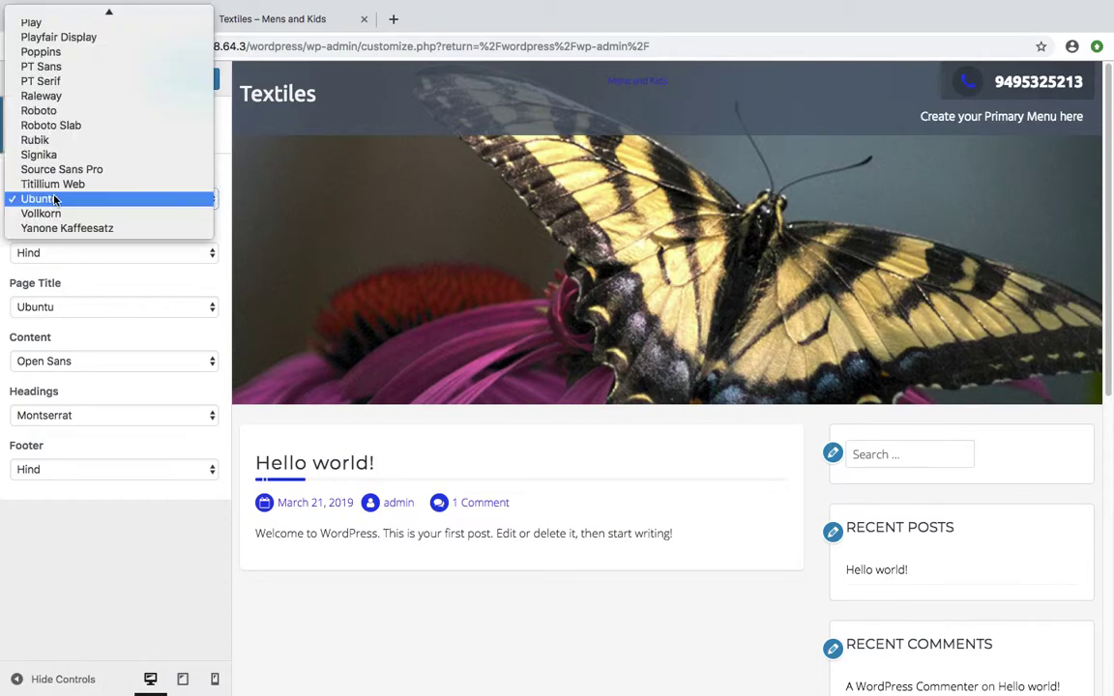
pyautogui.click(165, 151)
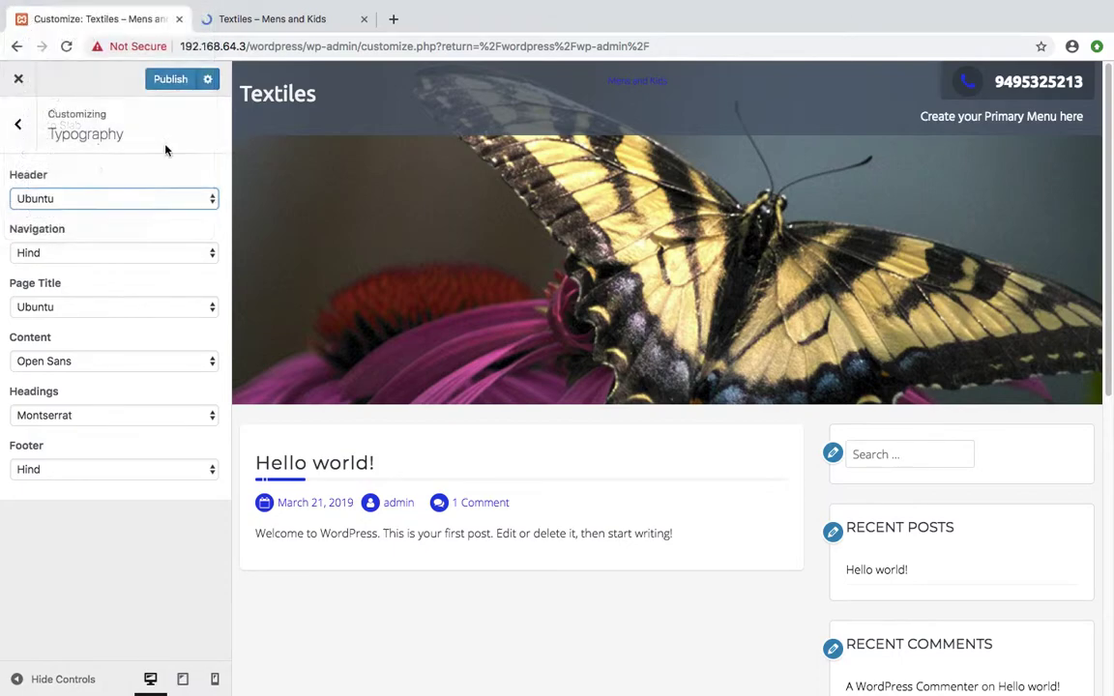
pyautogui.click(23, 126)
pyautogui.click(128, 547)
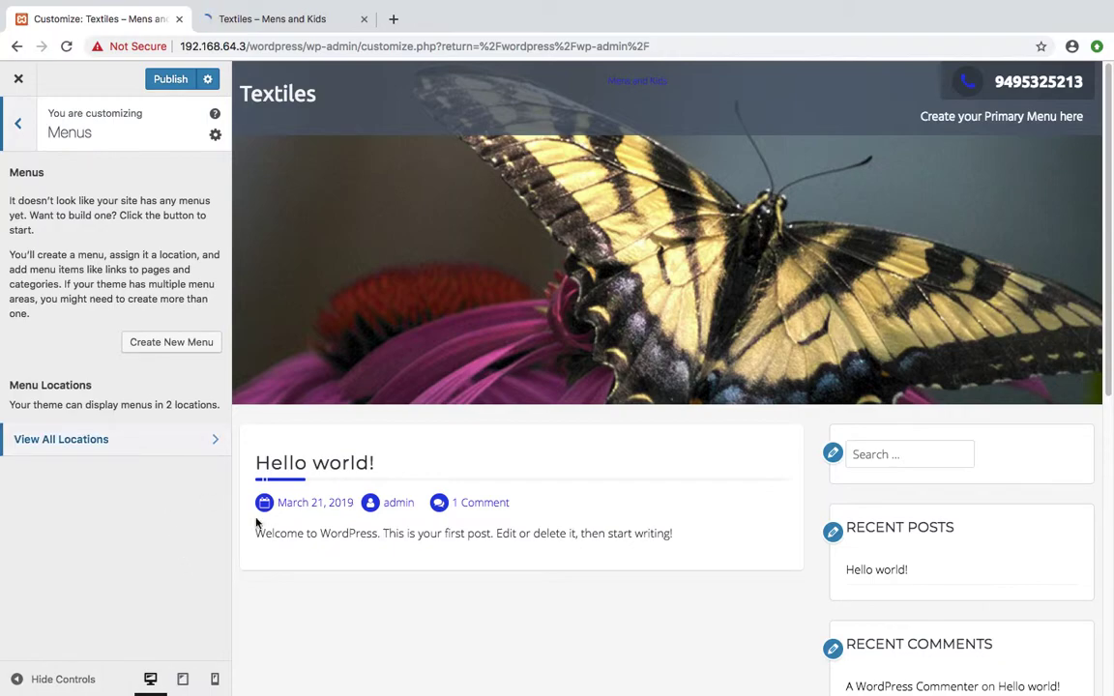
pyautogui.scroll(-6, 530, 579)
pyautogui.click(16, 121)
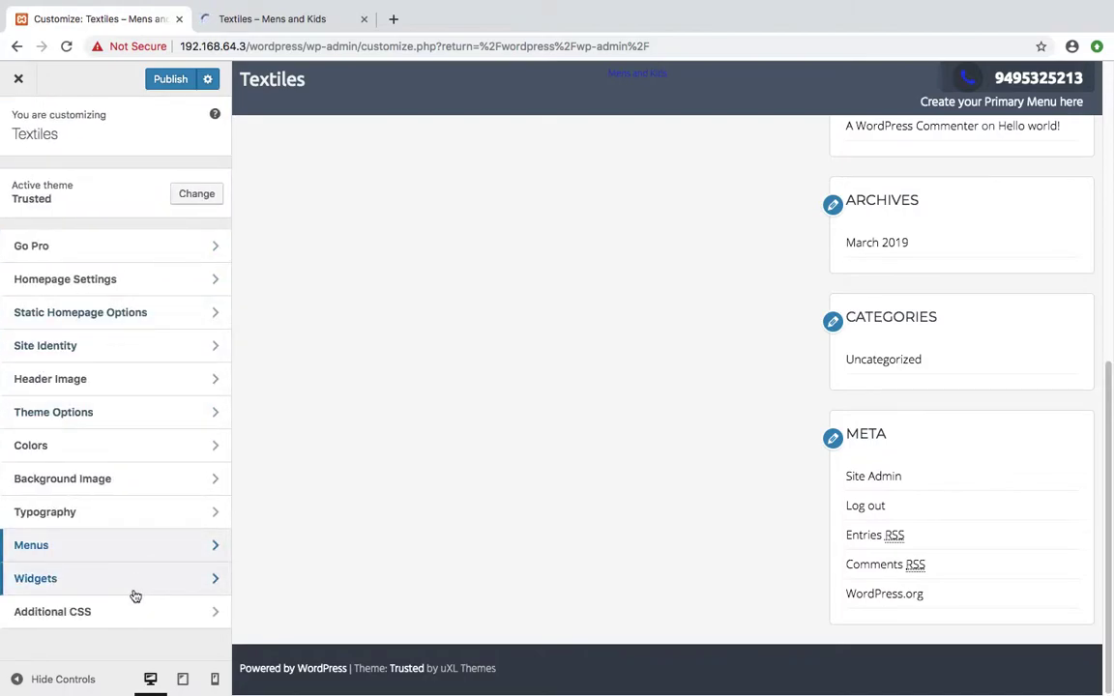
# Open Additional CSS and inspect the Textiles title to confirm its class is site-title
pyautogui.click(102, 613)
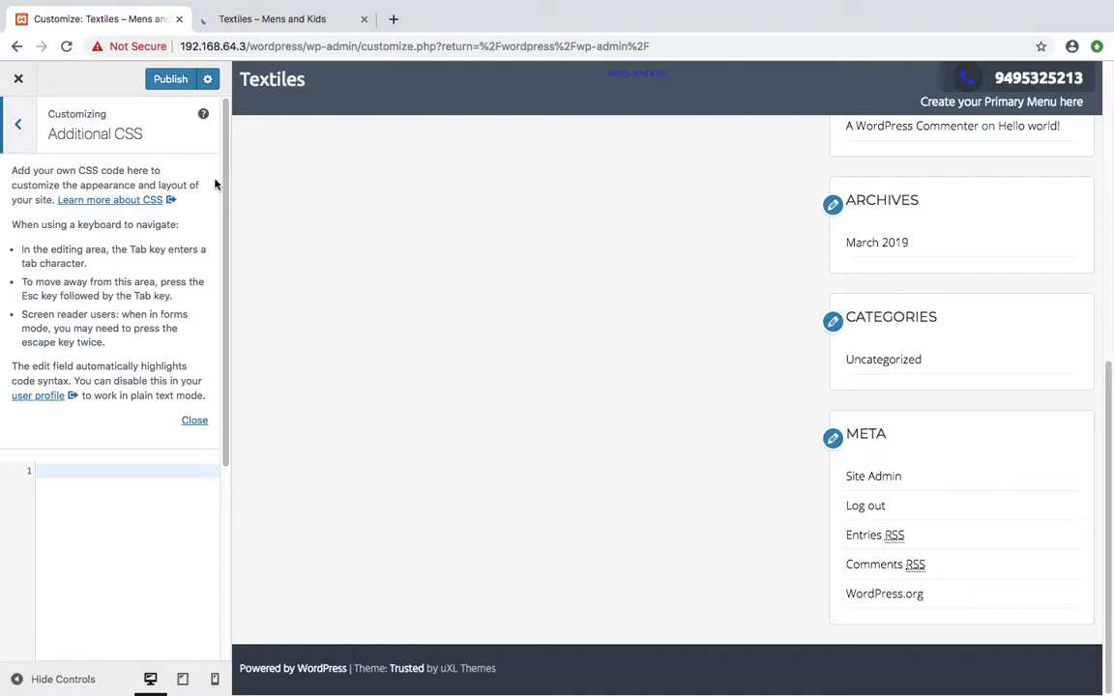
pyautogui.click(50, 470)
pyautogui.rightClick(268, 82)
pyautogui.click(302, 233)
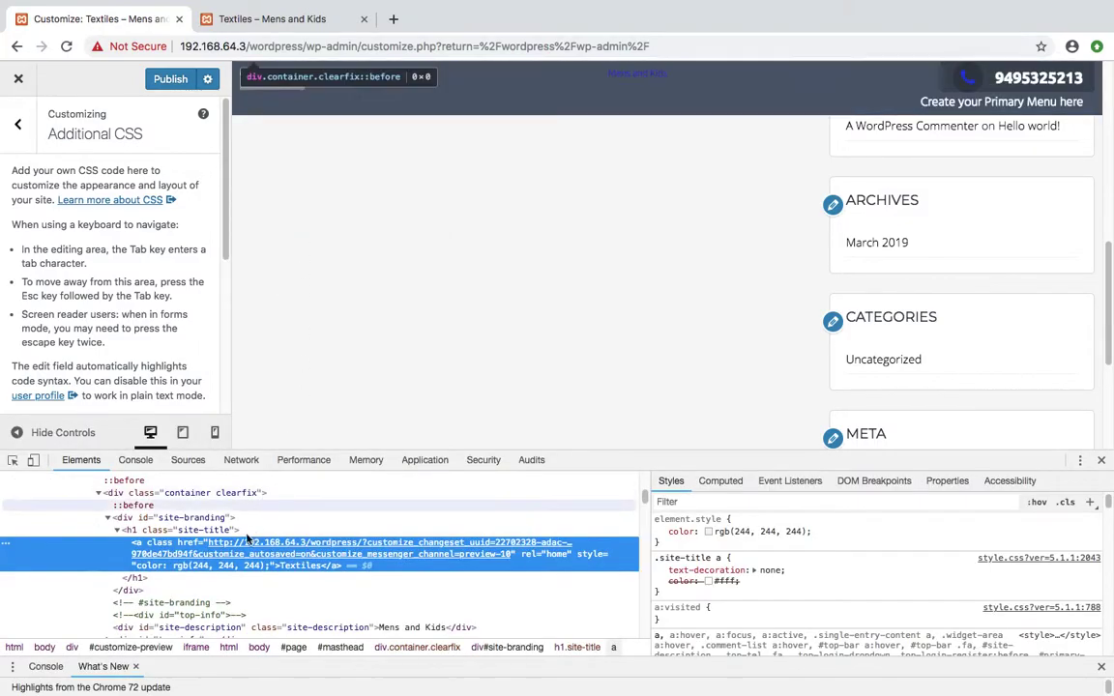
pyautogui.doubleClick(203, 530)
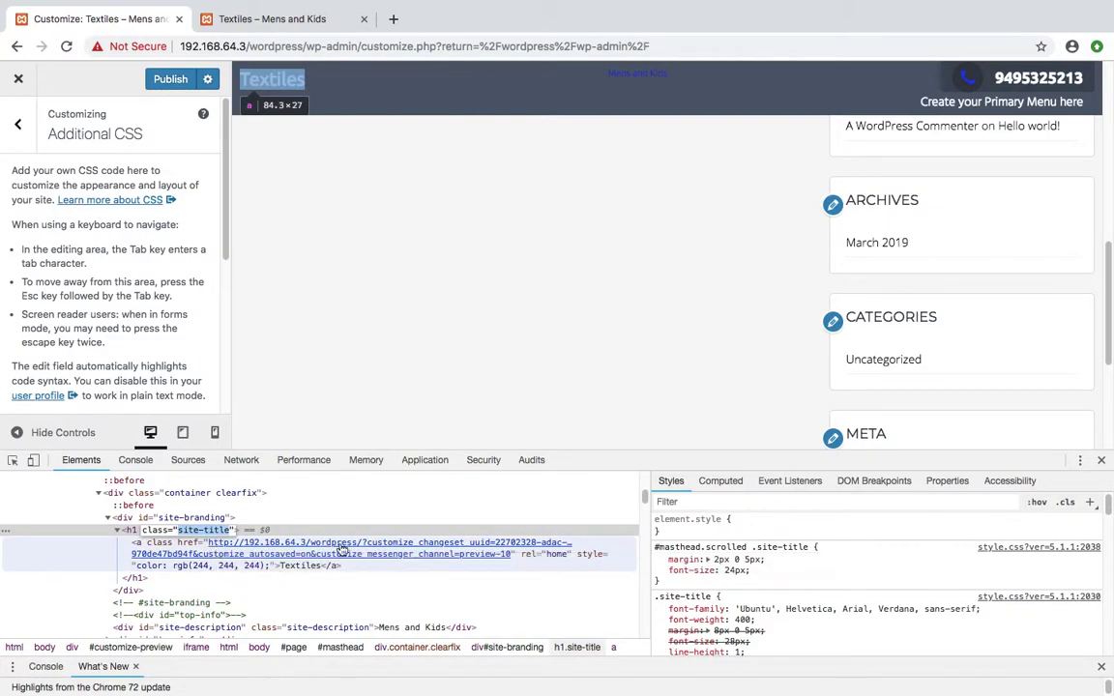
pyautogui.click(1102, 461)
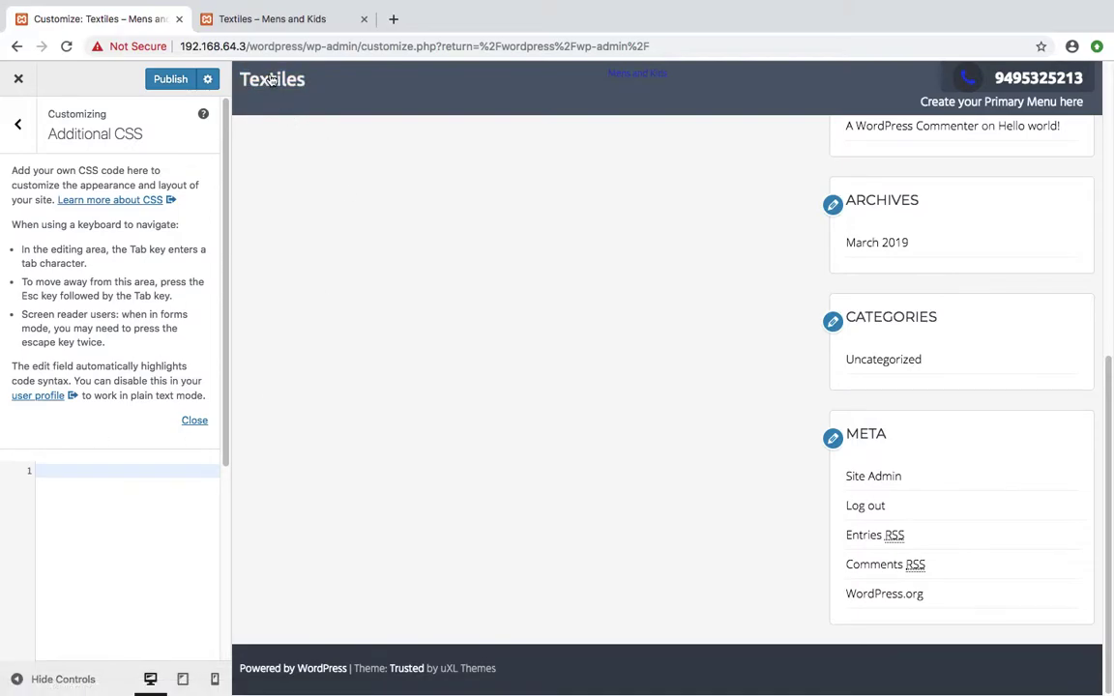
# Enter the rule .site-title{ color:red; } in Additional CSS and publish it
pyautogui.click(52, 478)
pyautogui.write('.site-title{')
pyautogui.press('Return')
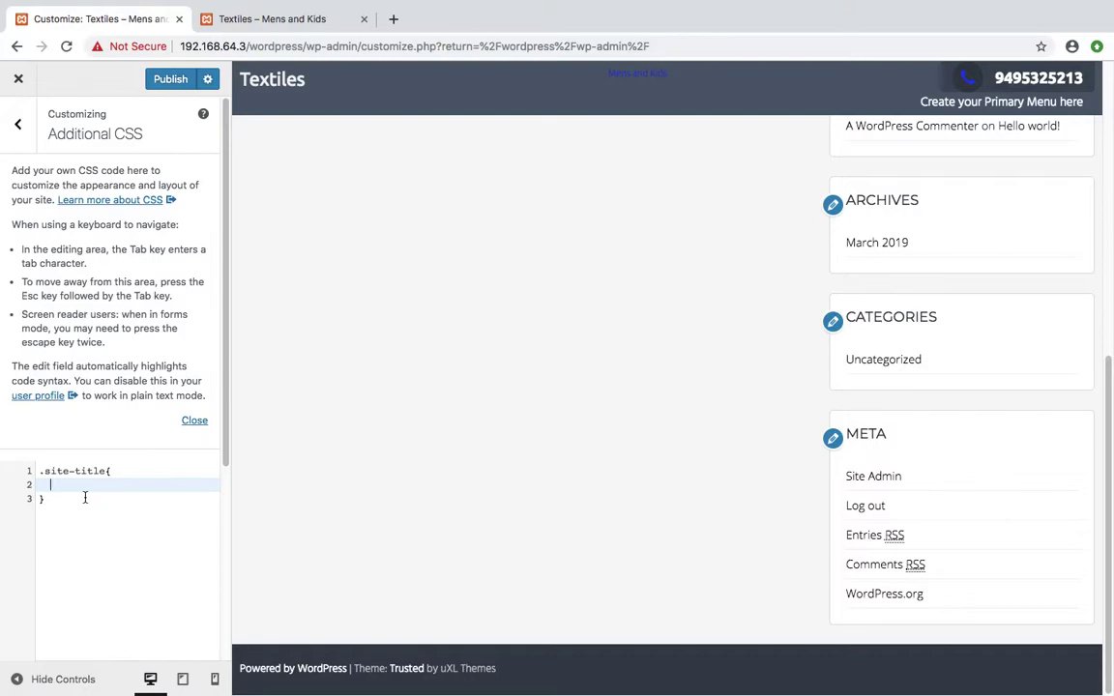
pyautogui.write('color:red;')
pyautogui.click(171, 80)
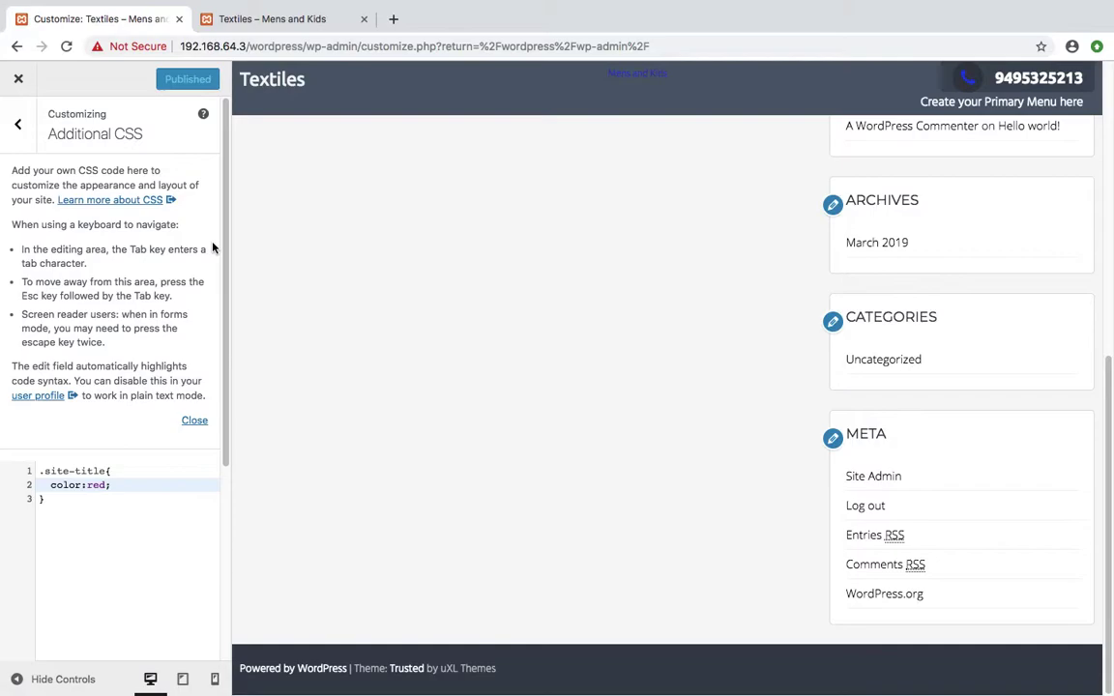
# Reload the live Textiles homepage and compare it with the Customizer; the title still looks white
pyautogui.moveTo(244, 19)
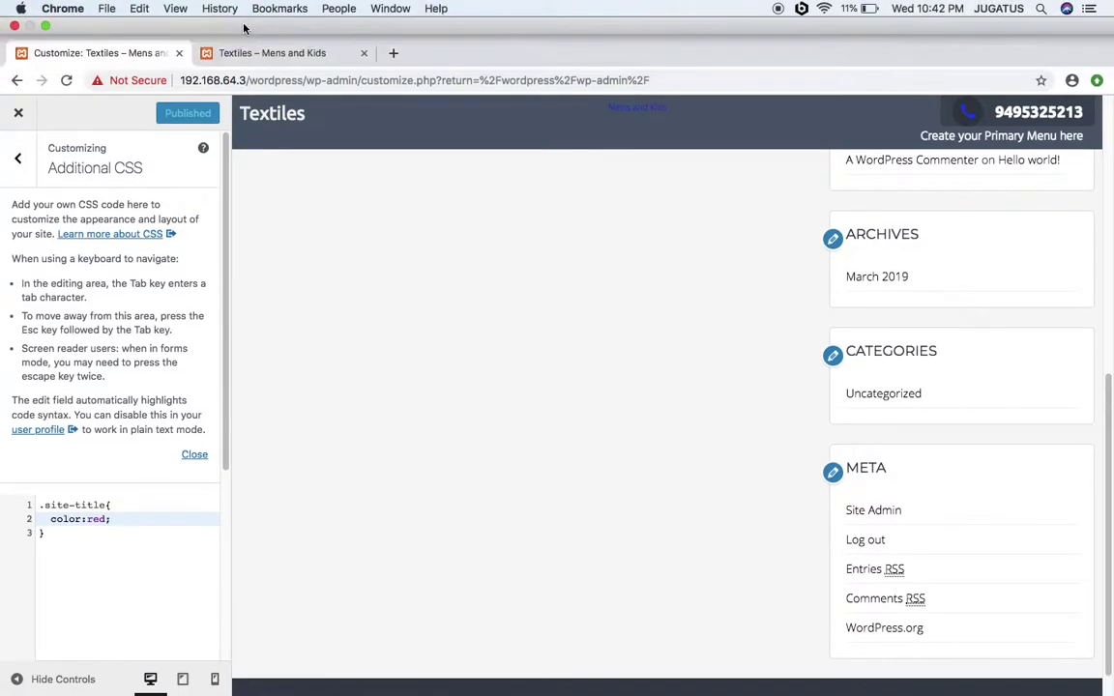
pyautogui.click(244, 44)
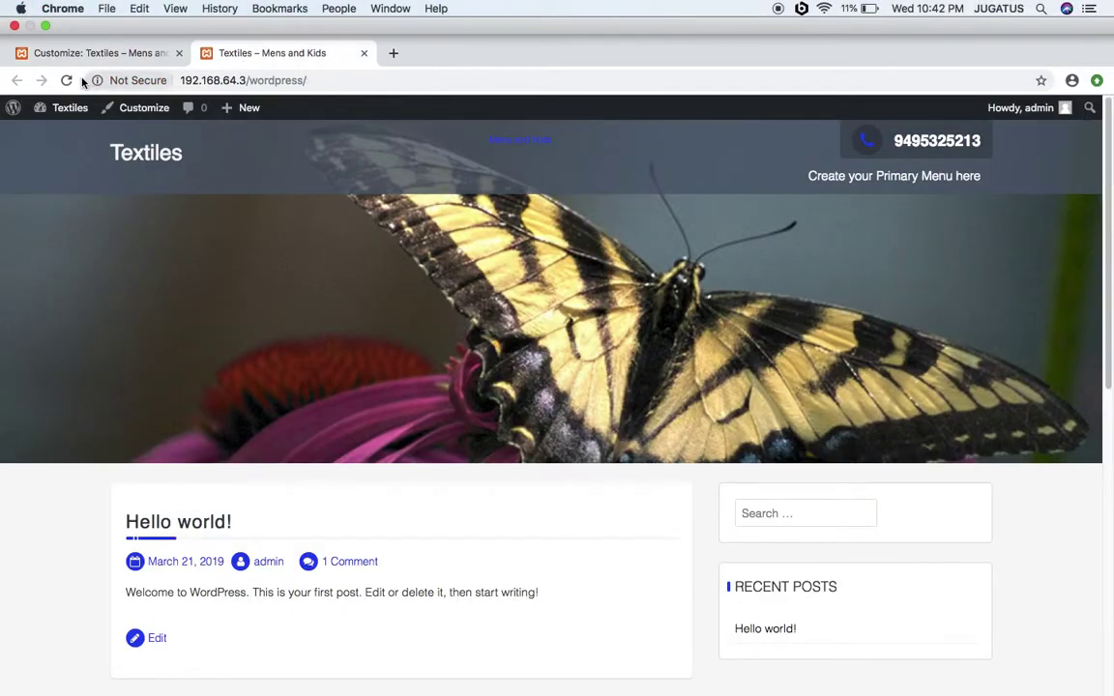
pyautogui.click(70, 81)
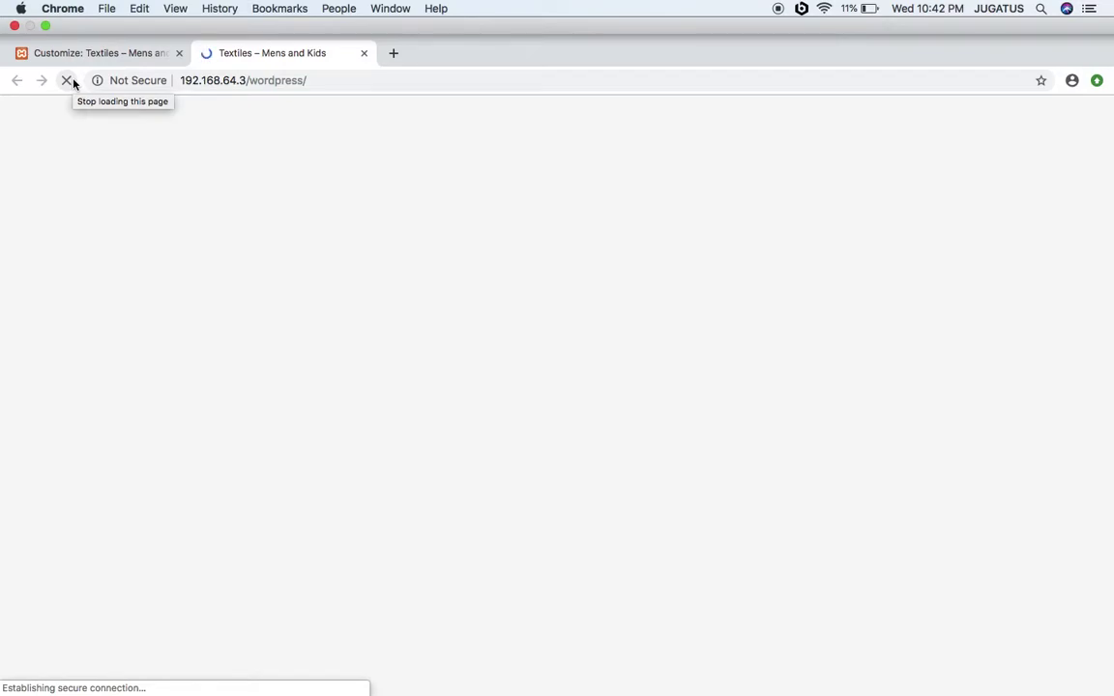
pyautogui.click(66, 52)
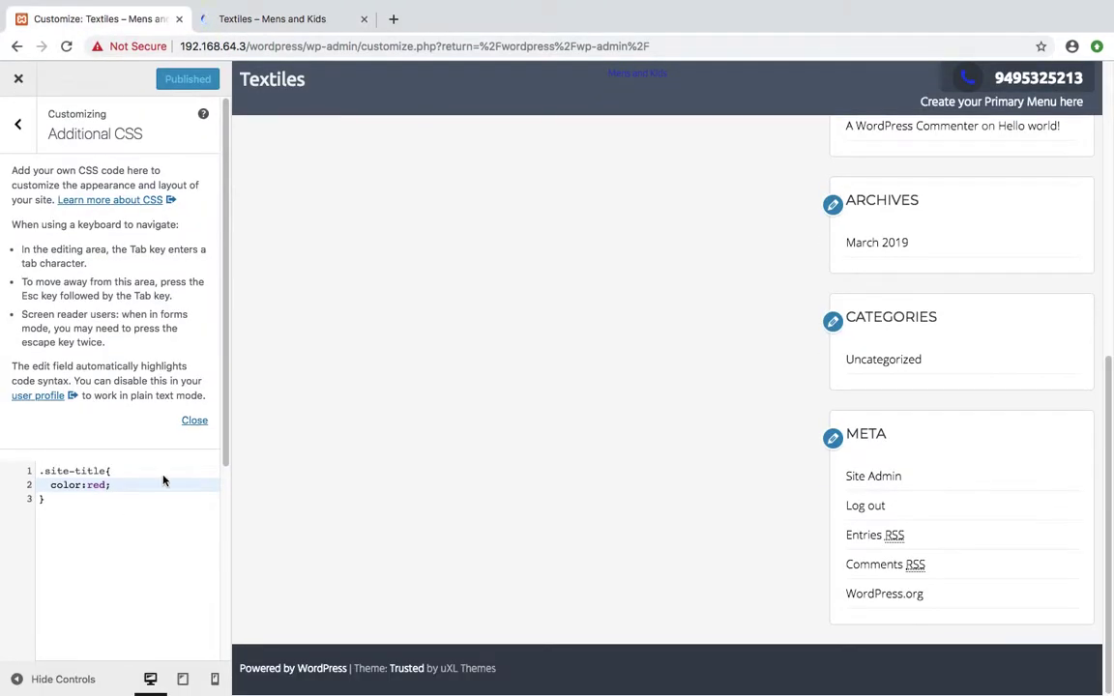
pyautogui.click(216, 30)
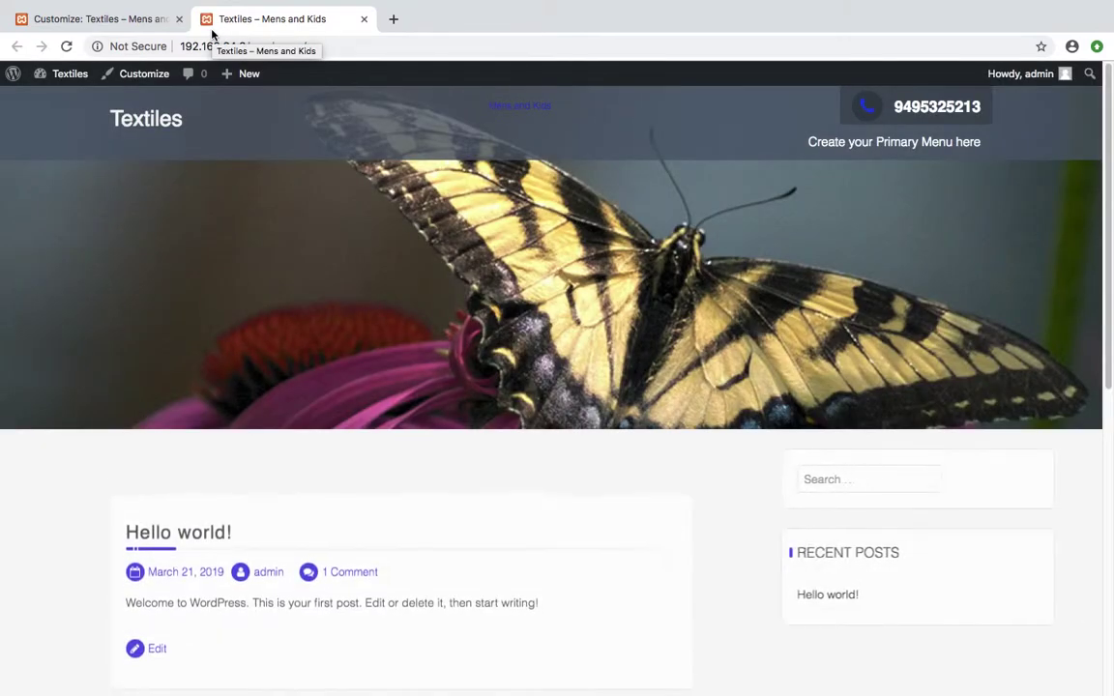
# Add !important after red in the .site-title rule, publish, and reload the live site to check
pyautogui.click(104, 27)
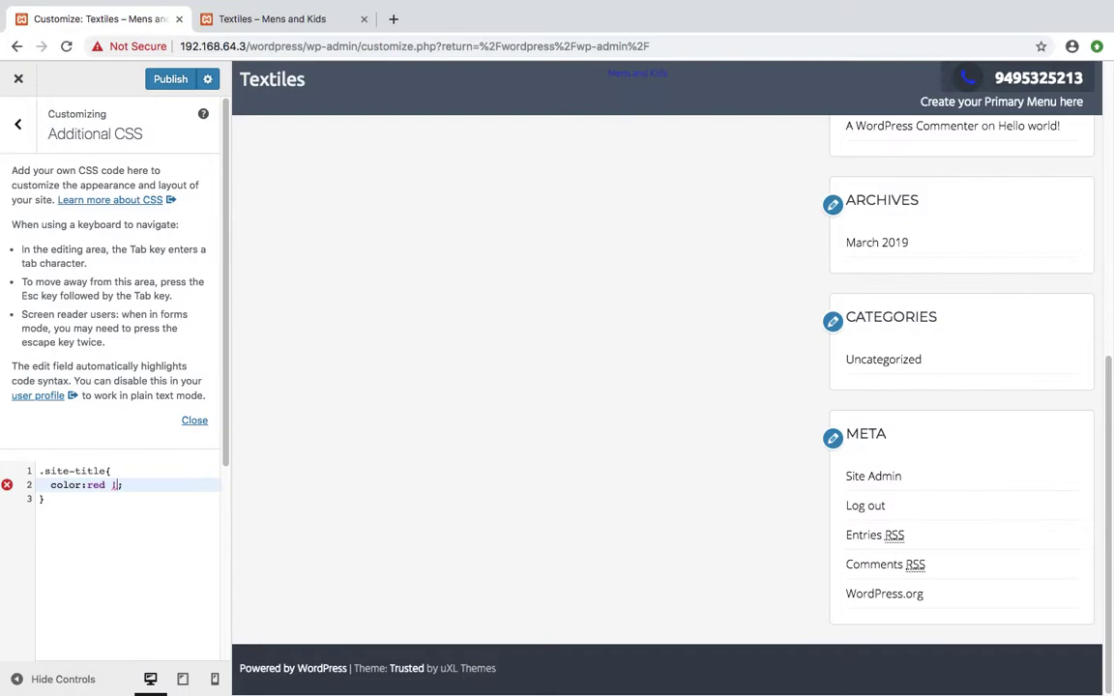
pyautogui.write('!importa')
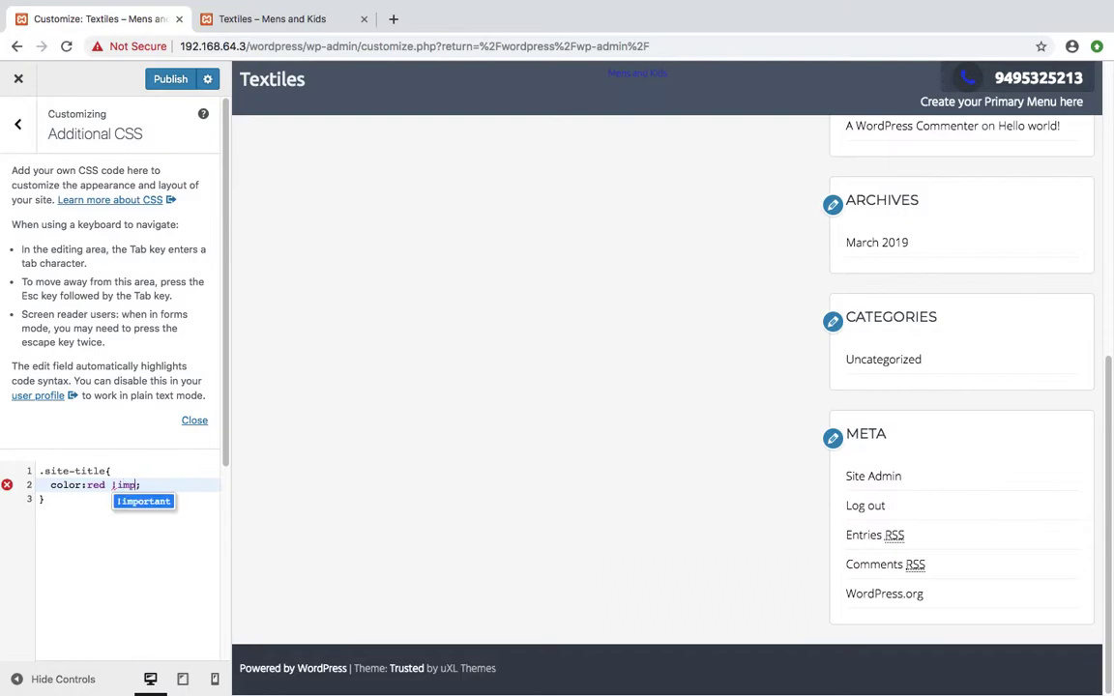
pyautogui.write('nt')
pyautogui.click(164, 82)
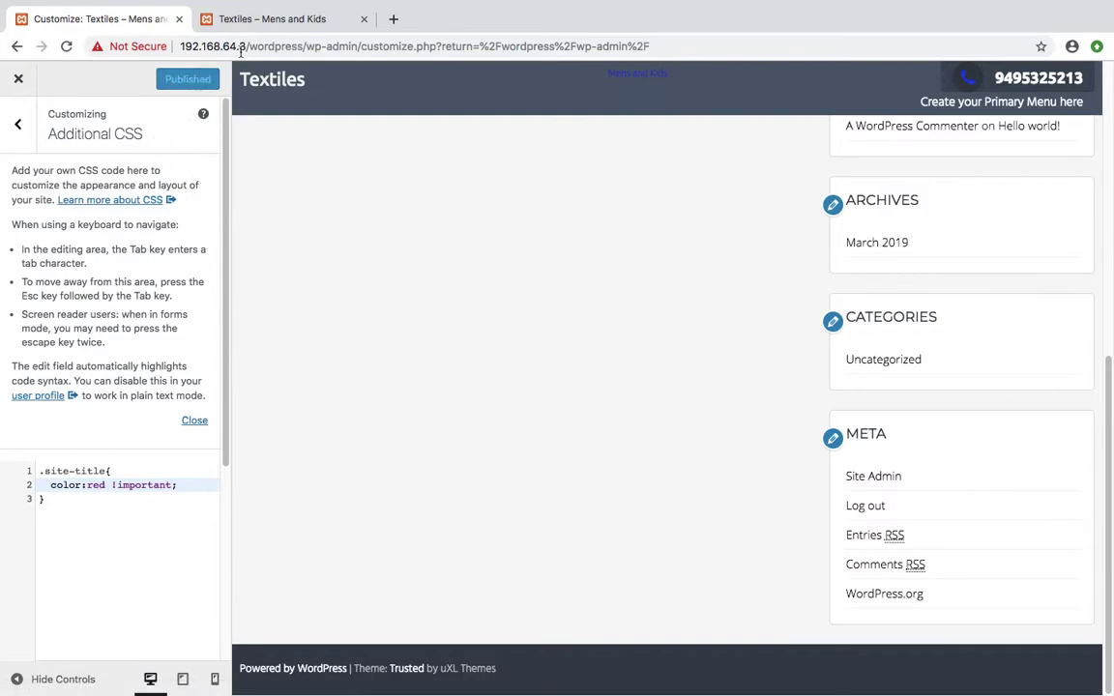
pyautogui.click(214, 28)
pyautogui.click(64, 47)
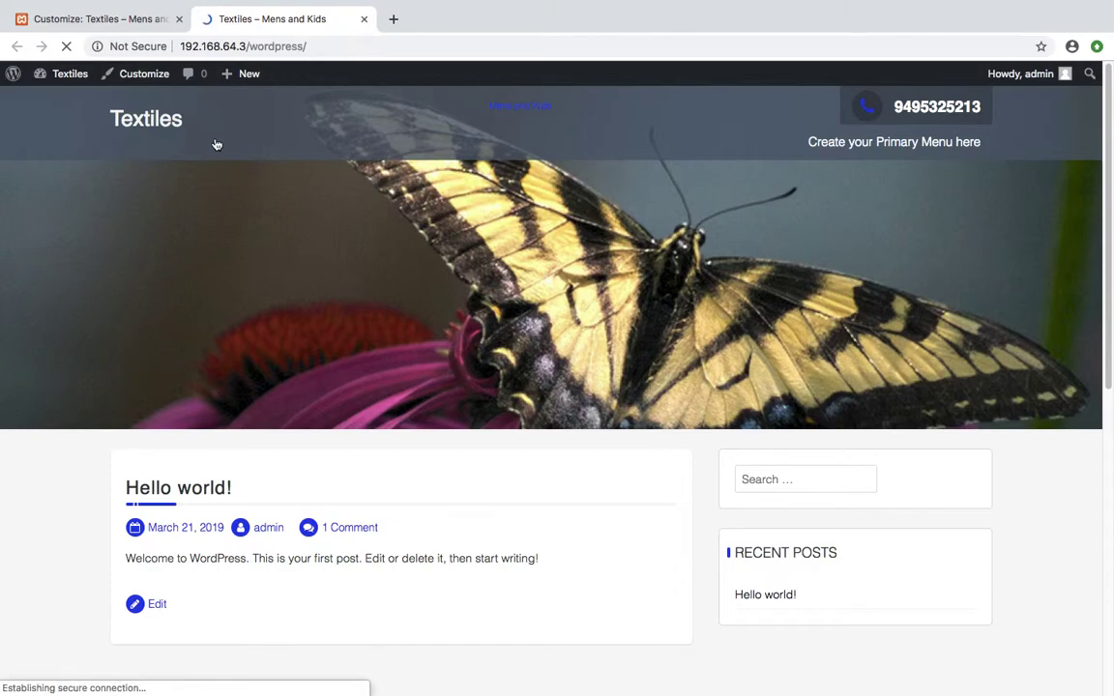
pyautogui.click(100, 21)
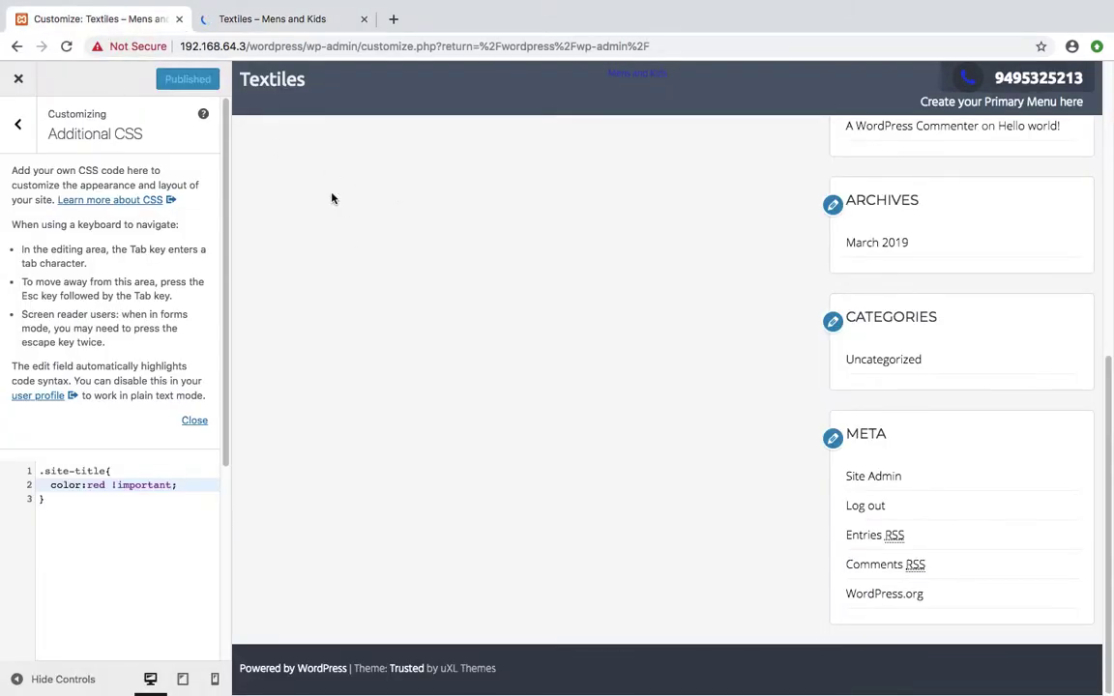
# Inspect the Textiles title link in the Customizer preview with DevTools, comparing against the live site
pyautogui.click(249, 29)
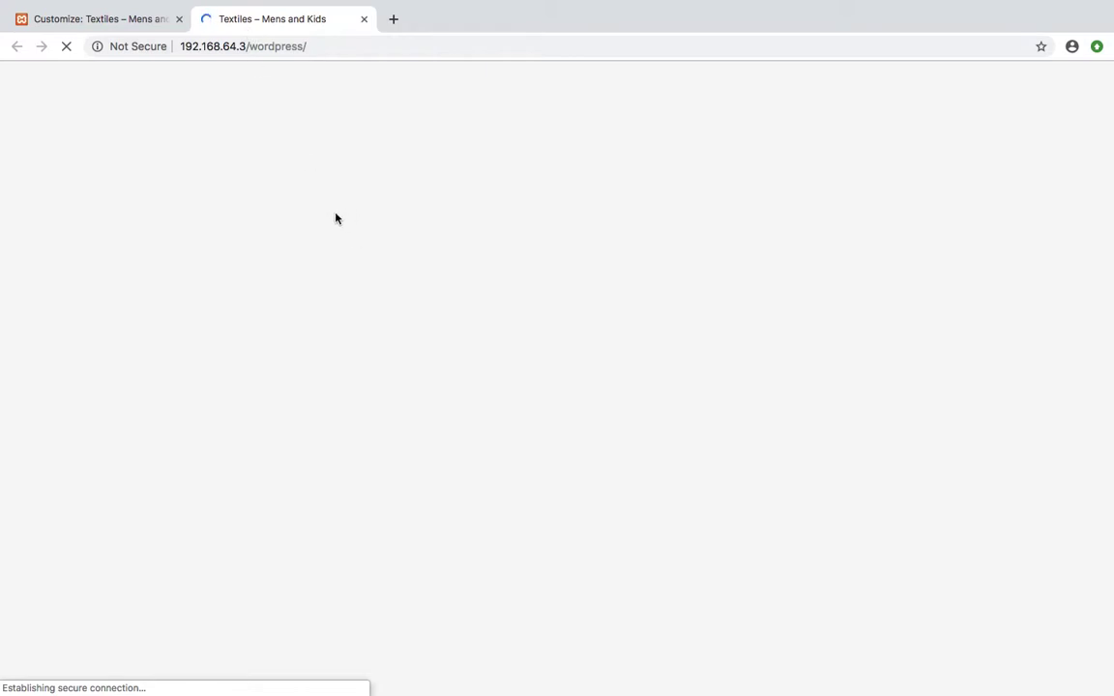
pyautogui.click(79, 18)
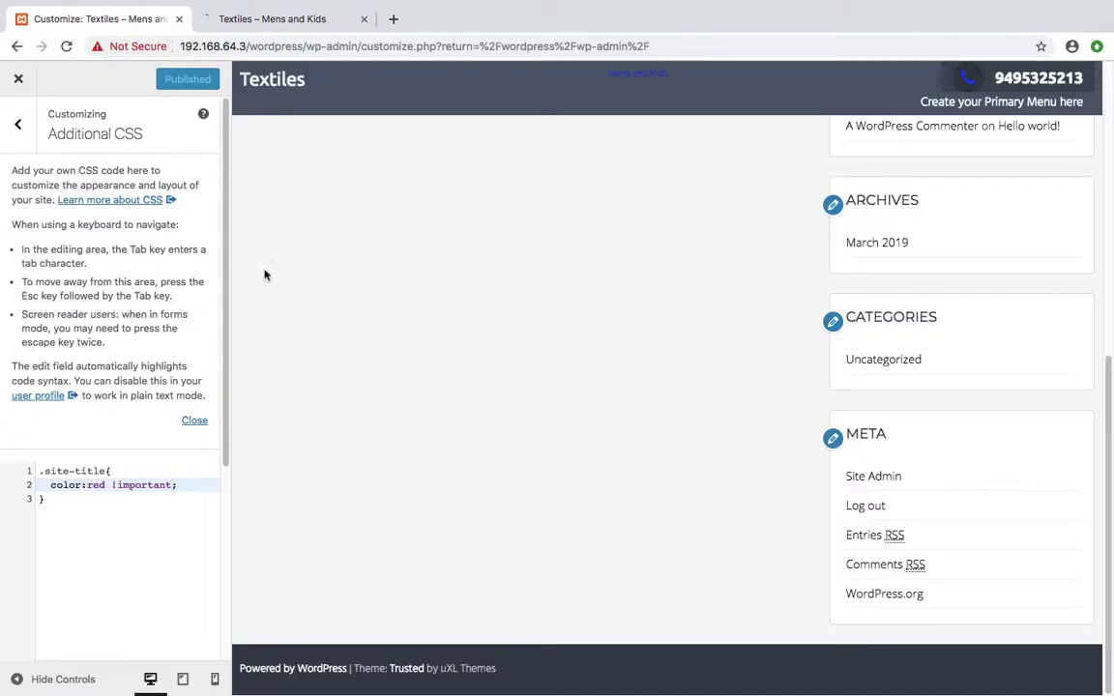
pyautogui.rightClick(267, 79)
pyautogui.click(283, 20)
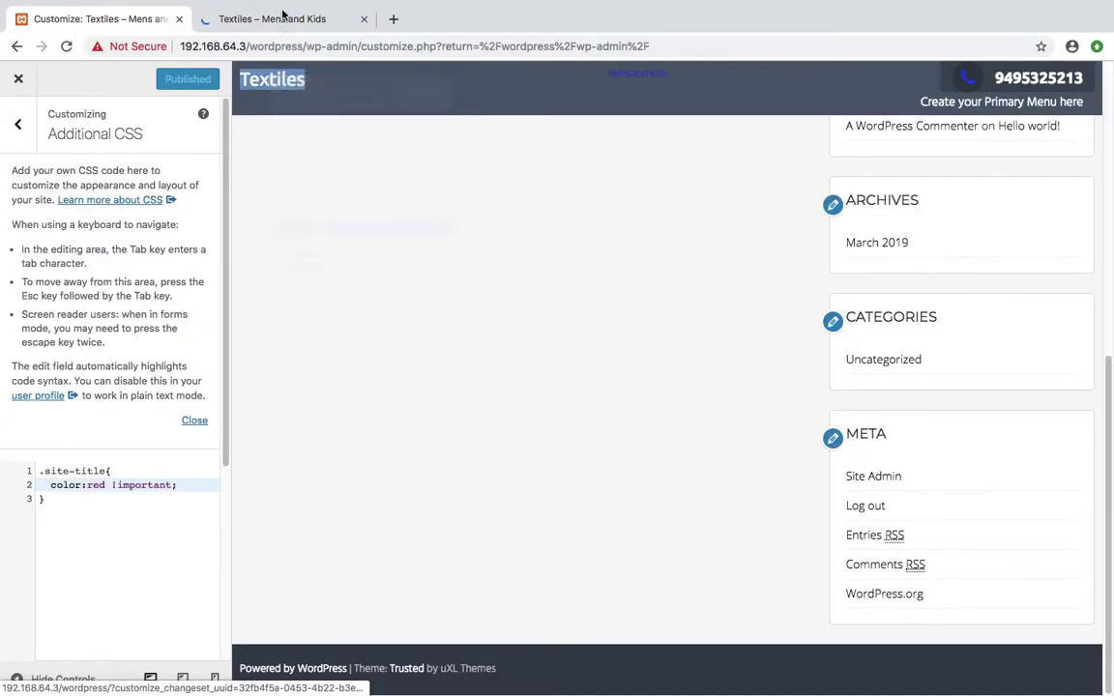
pyautogui.click(263, 20)
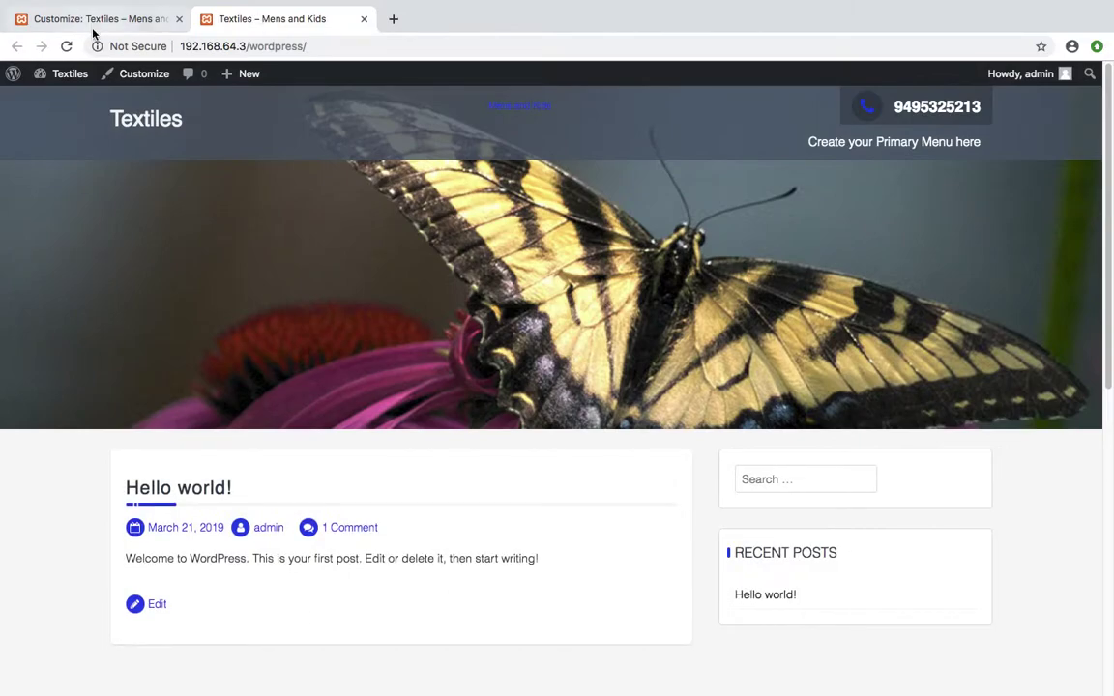
pyautogui.click(83, 20)
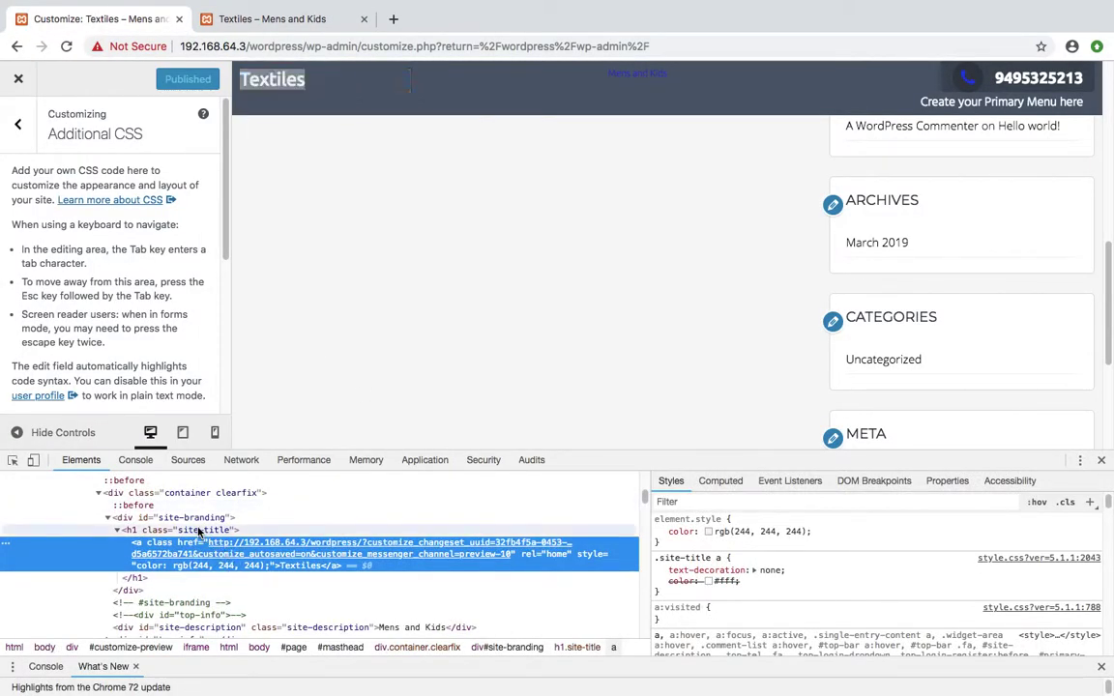
# After inspecting the h1.site-title element, change the line 1 selector to .site-title a, turning Textiles red
pyautogui.click(200, 530)
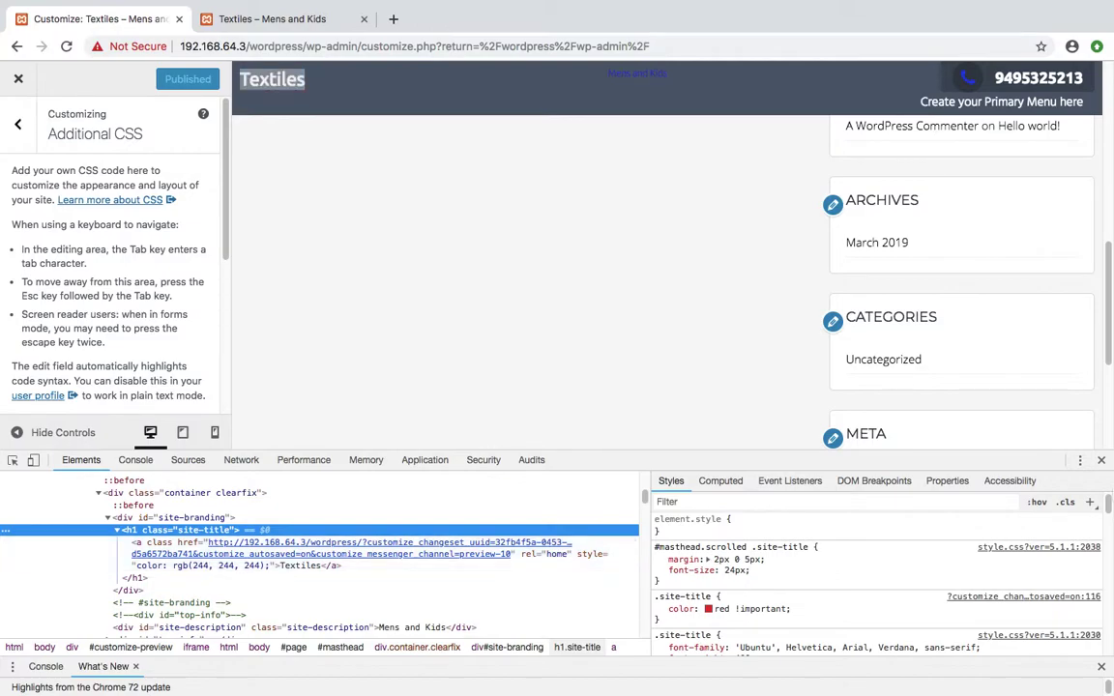
pyautogui.click(1102, 462)
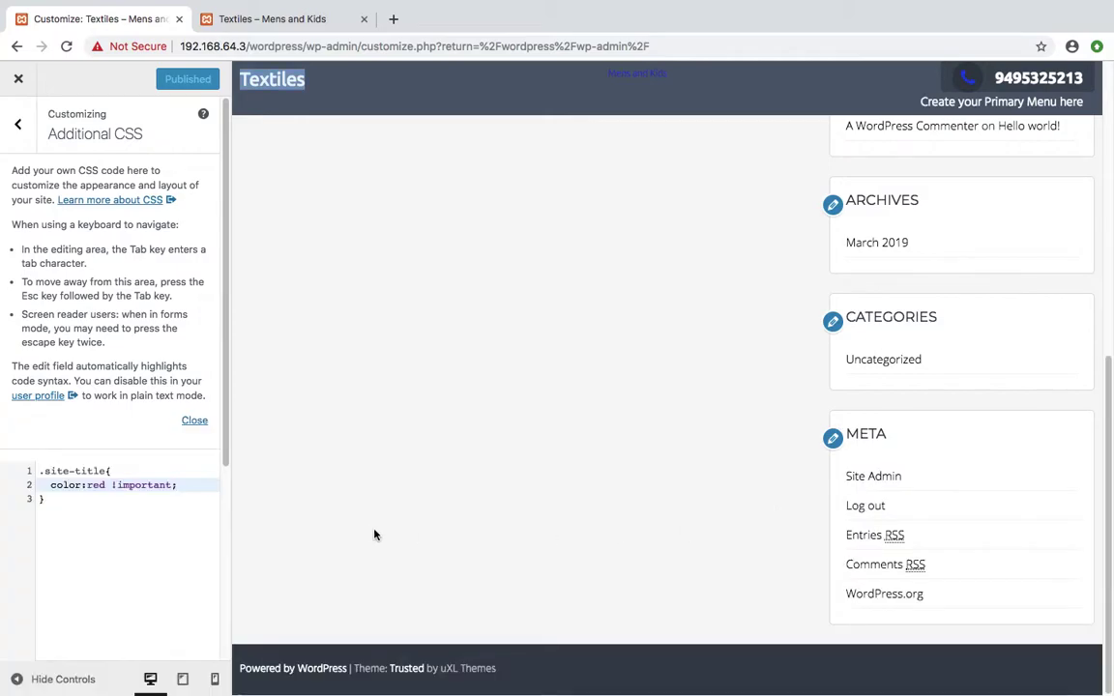
pyautogui.click(108, 472)
pyautogui.write('a')
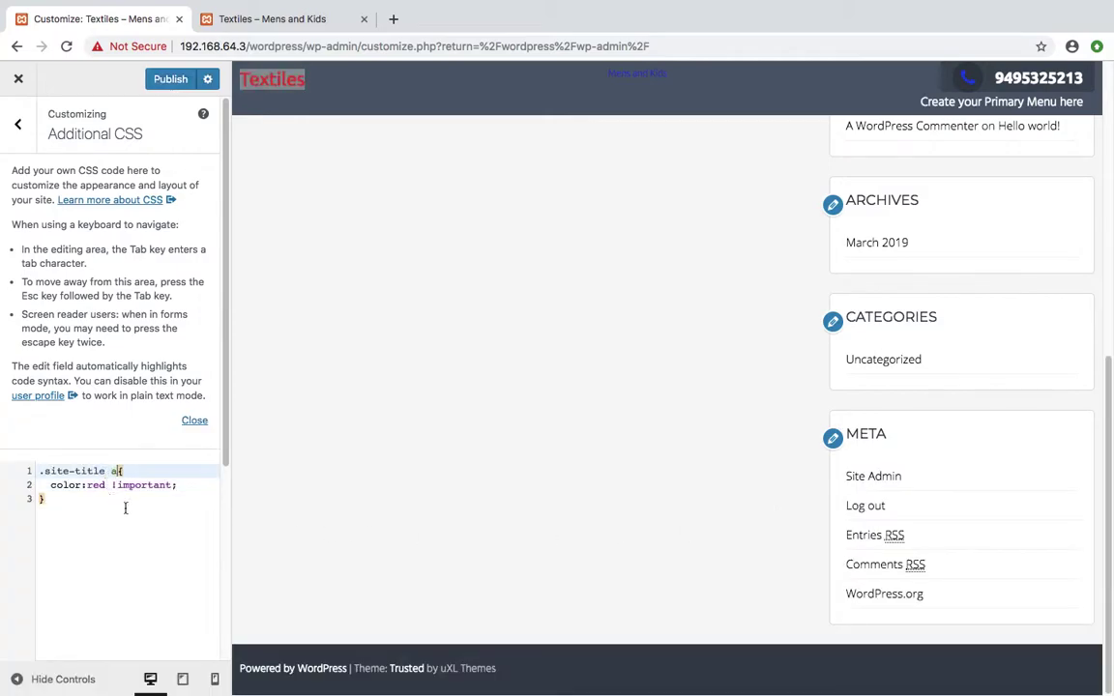